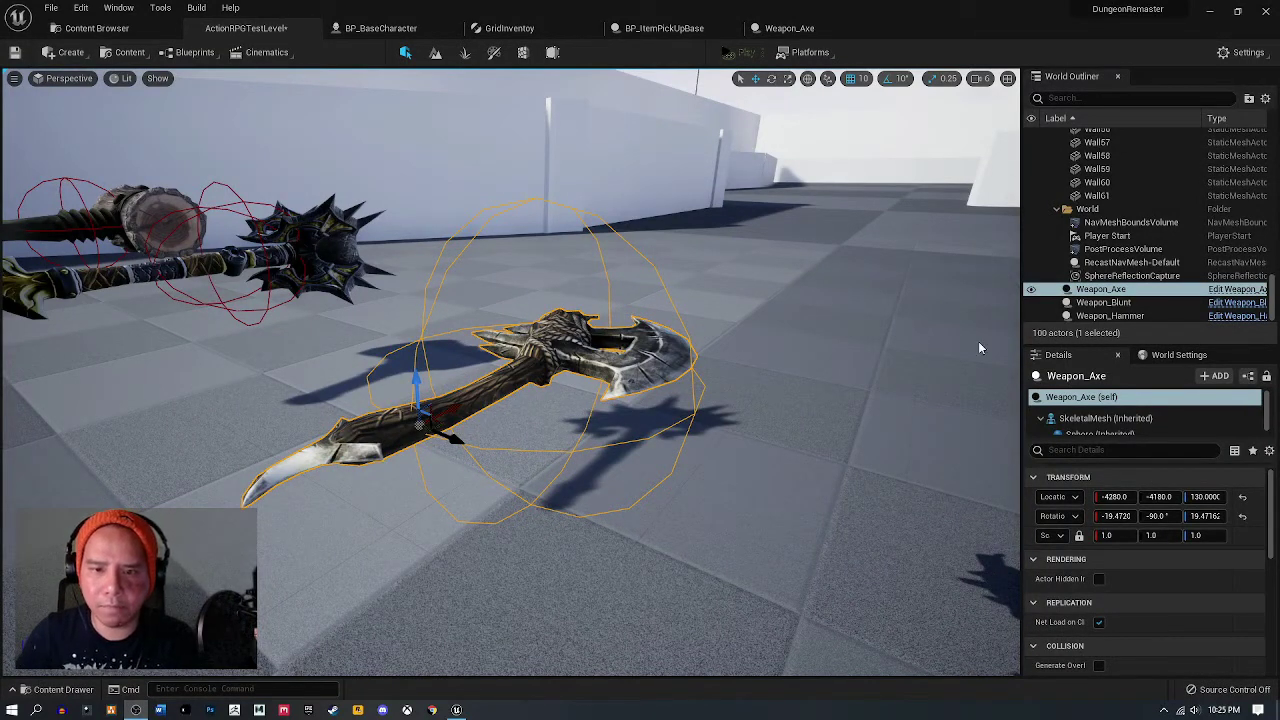
# Simulate the level twice, stopping each run, to examine the physics of the axe, blunt and hammer weapon pickups.
pyautogui.moveTo(729, 337); pyautogui.dragTo(640, 314, button='right')
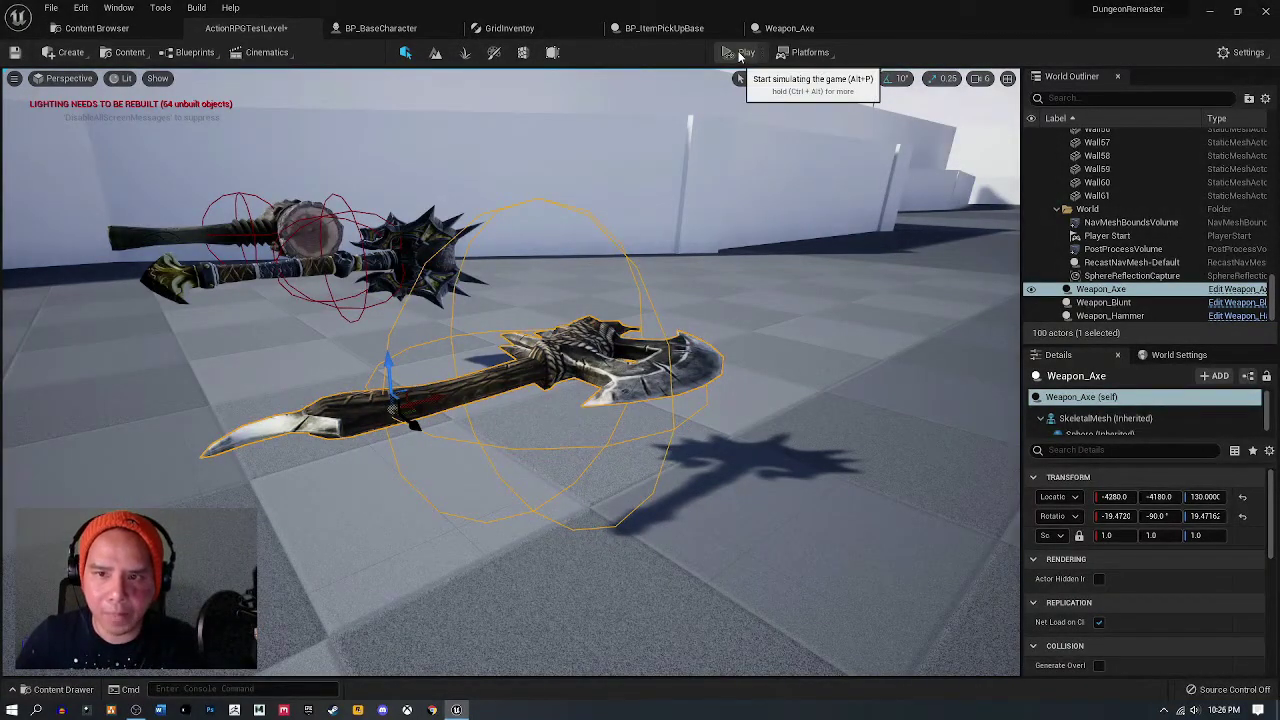
pyautogui.click(763, 53)
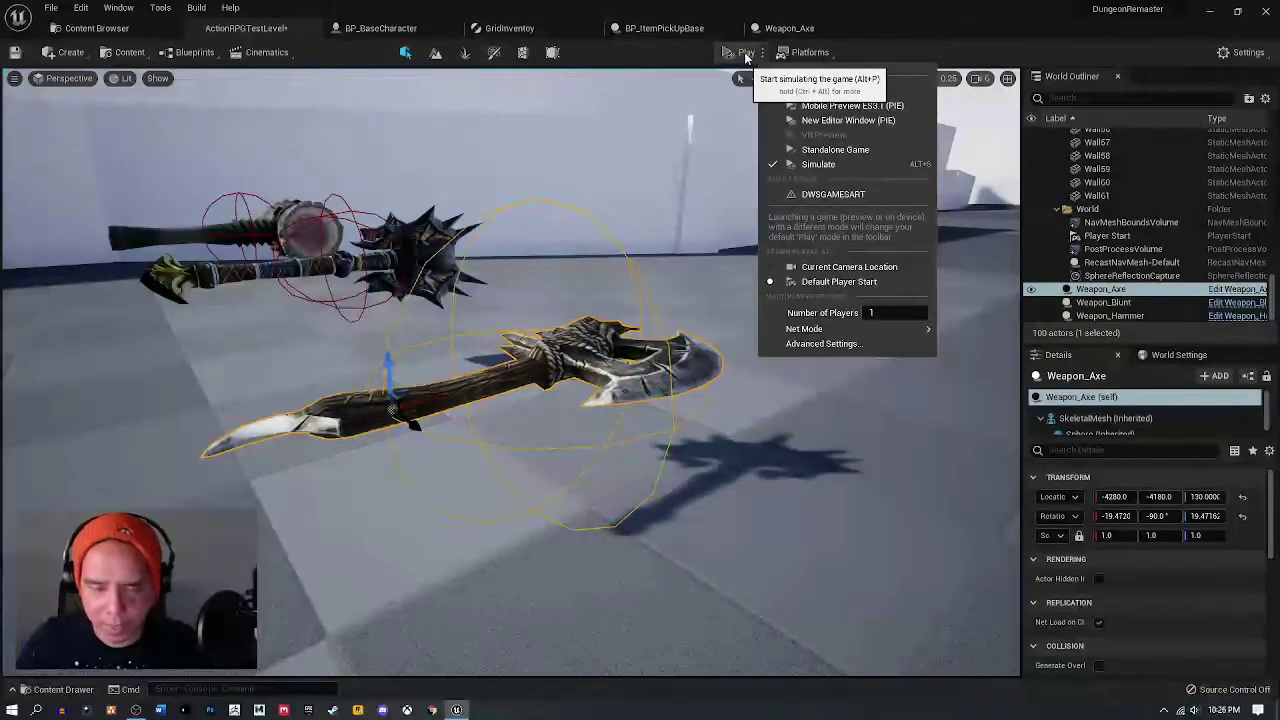
pyautogui.click(745, 57)
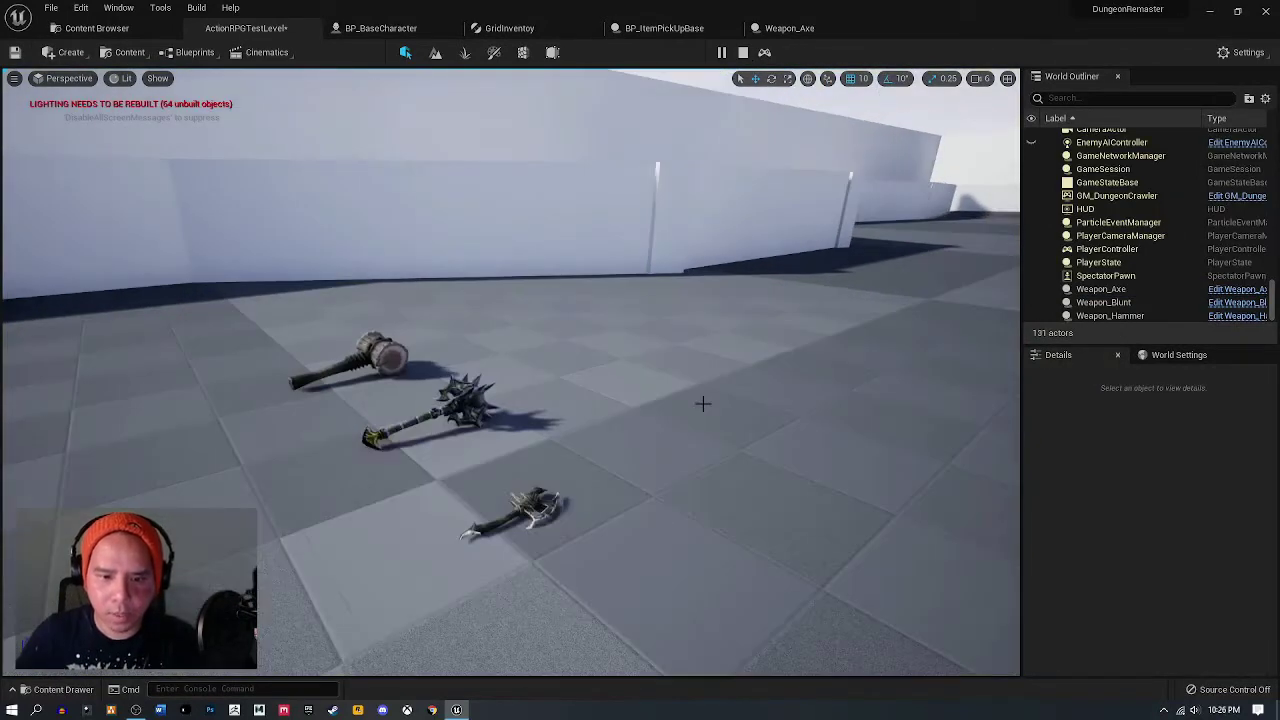
pyautogui.click(744, 54)
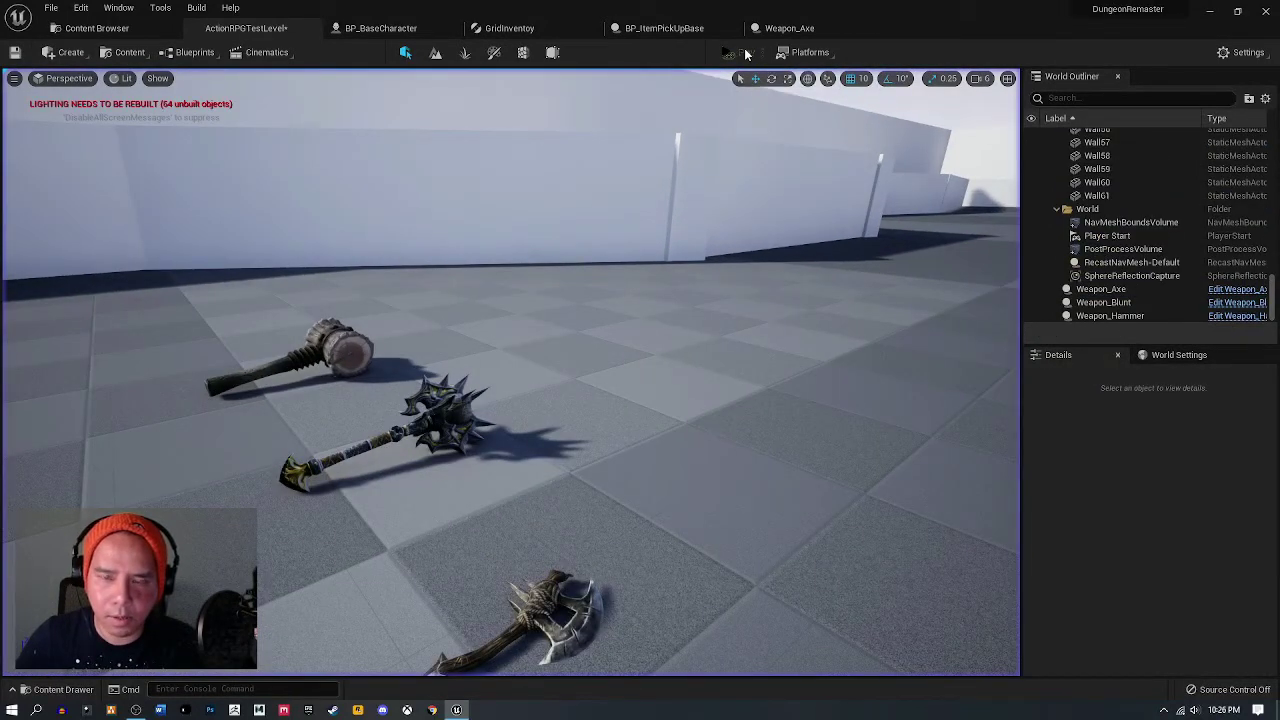
pyautogui.click(733, 55)
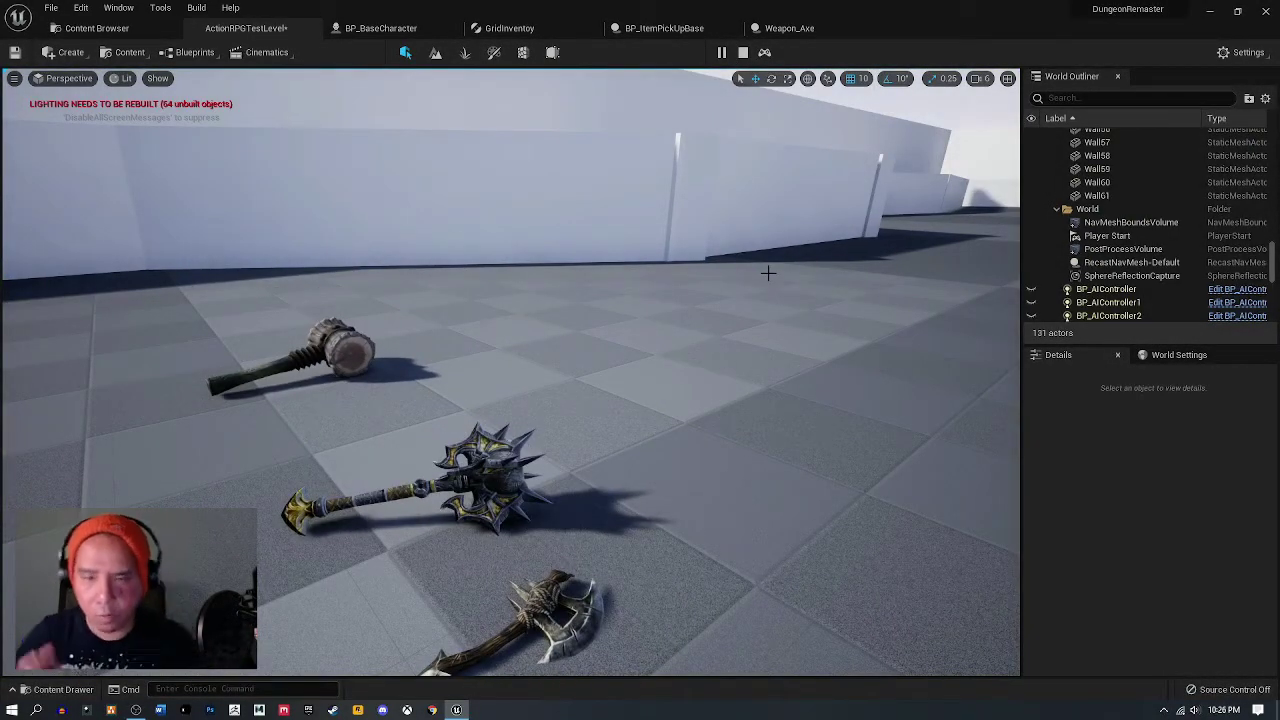
pyautogui.click(743, 52)
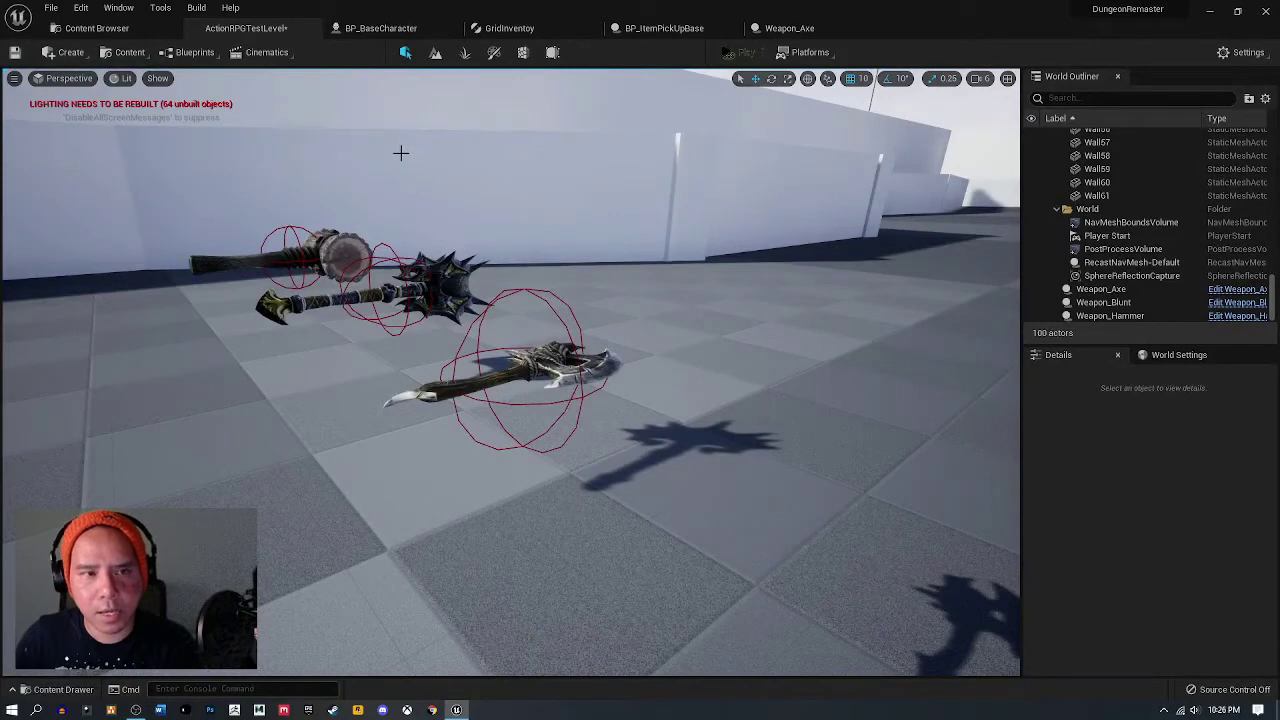
# Create a child Blueprint class from PickUp_WeaponBase in the Items/Weapons folder.
pyautogui.click(130, 28)
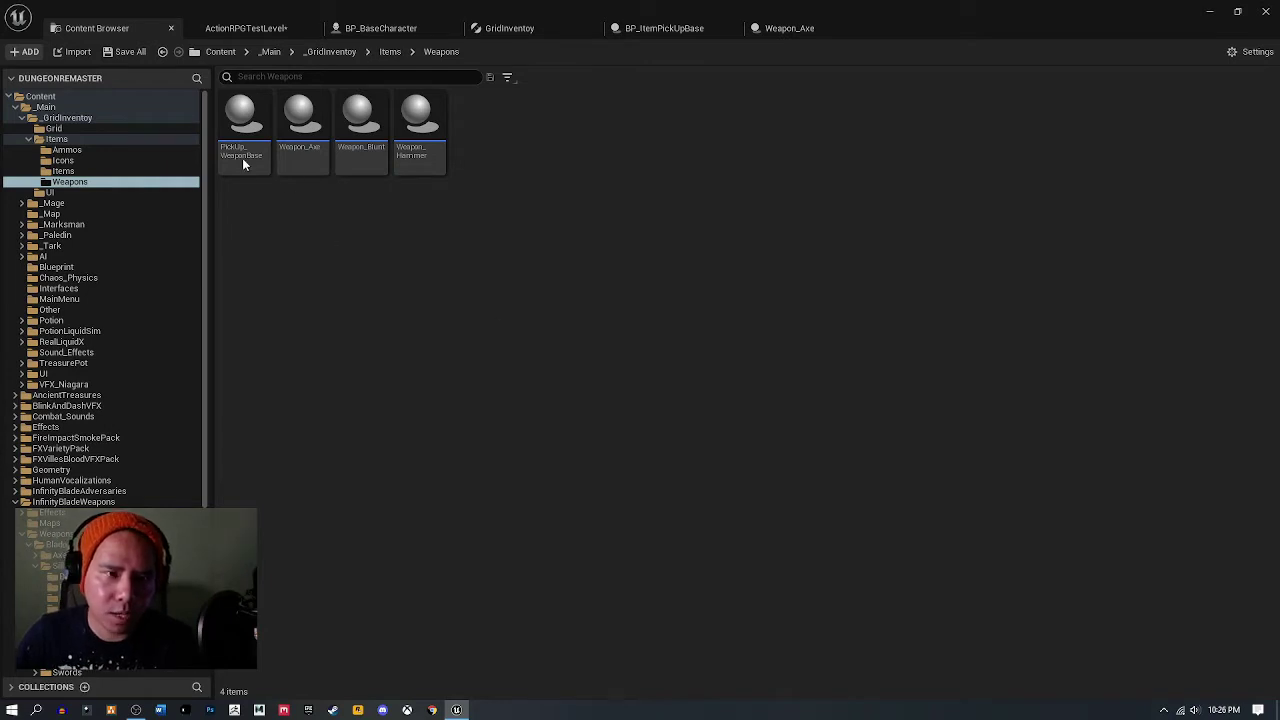
pyautogui.moveTo(240, 157)
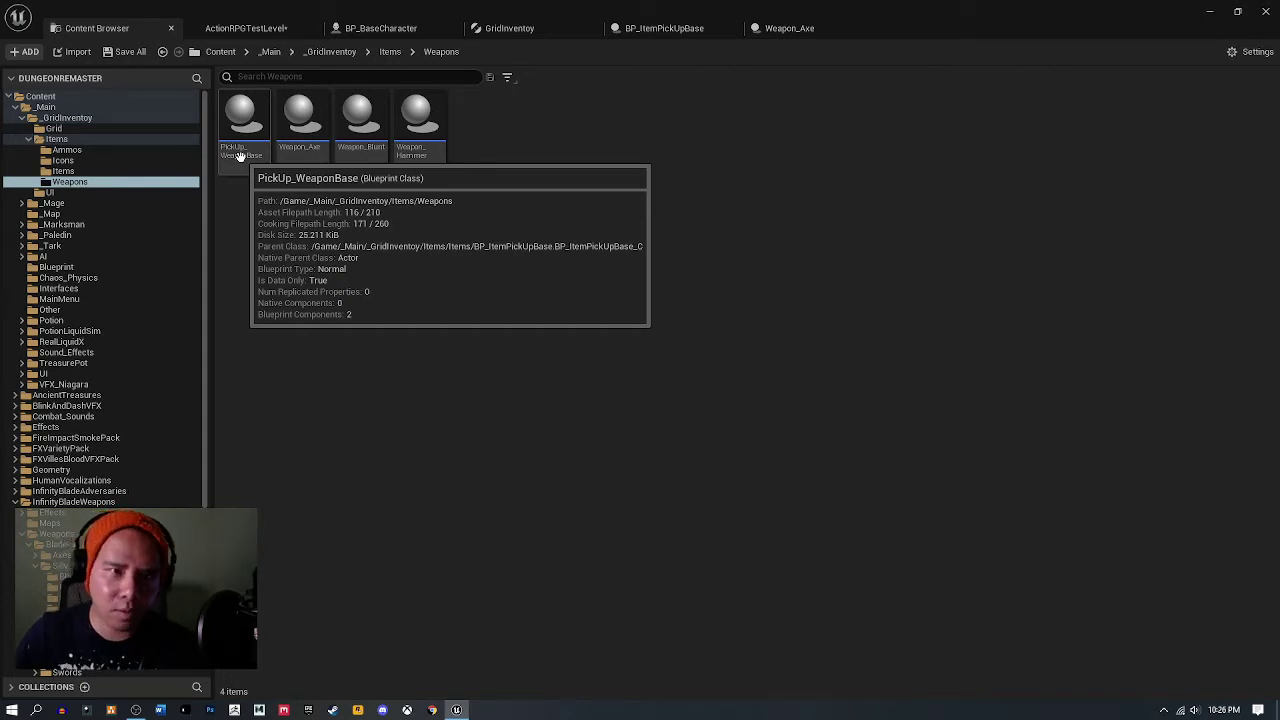
pyautogui.rightClick(240, 155)
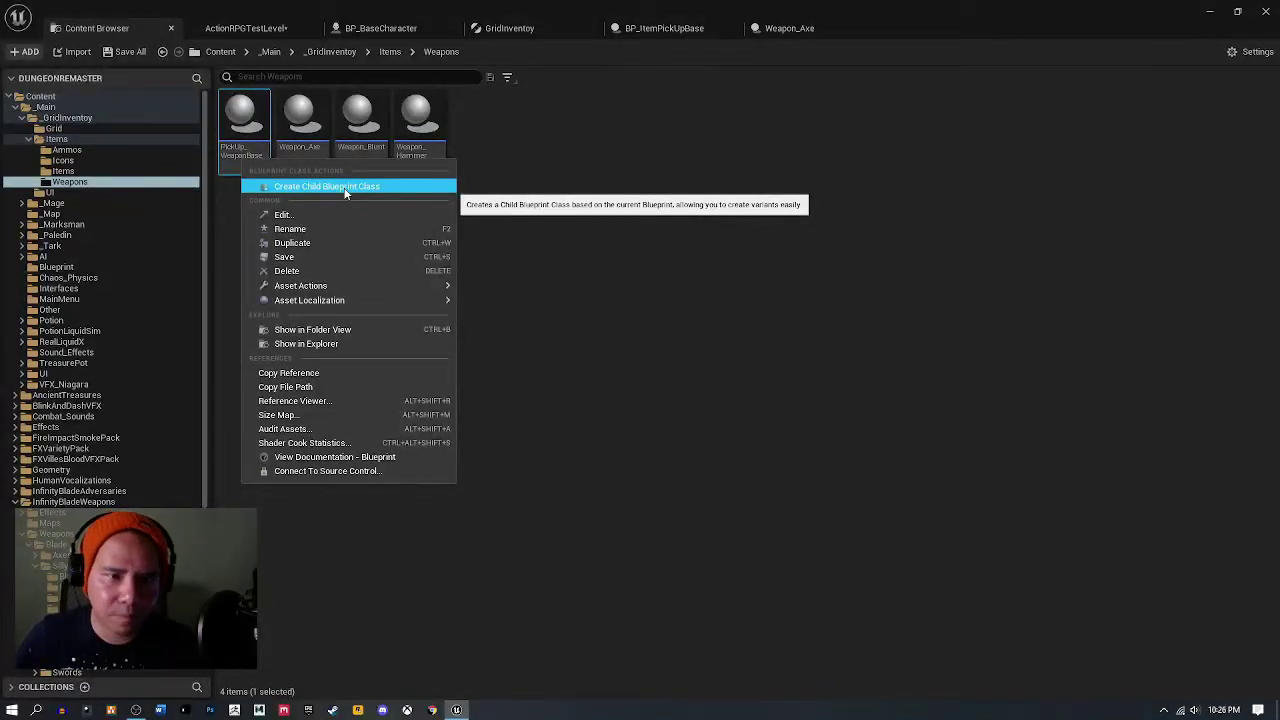
pyautogui.click(345, 187)
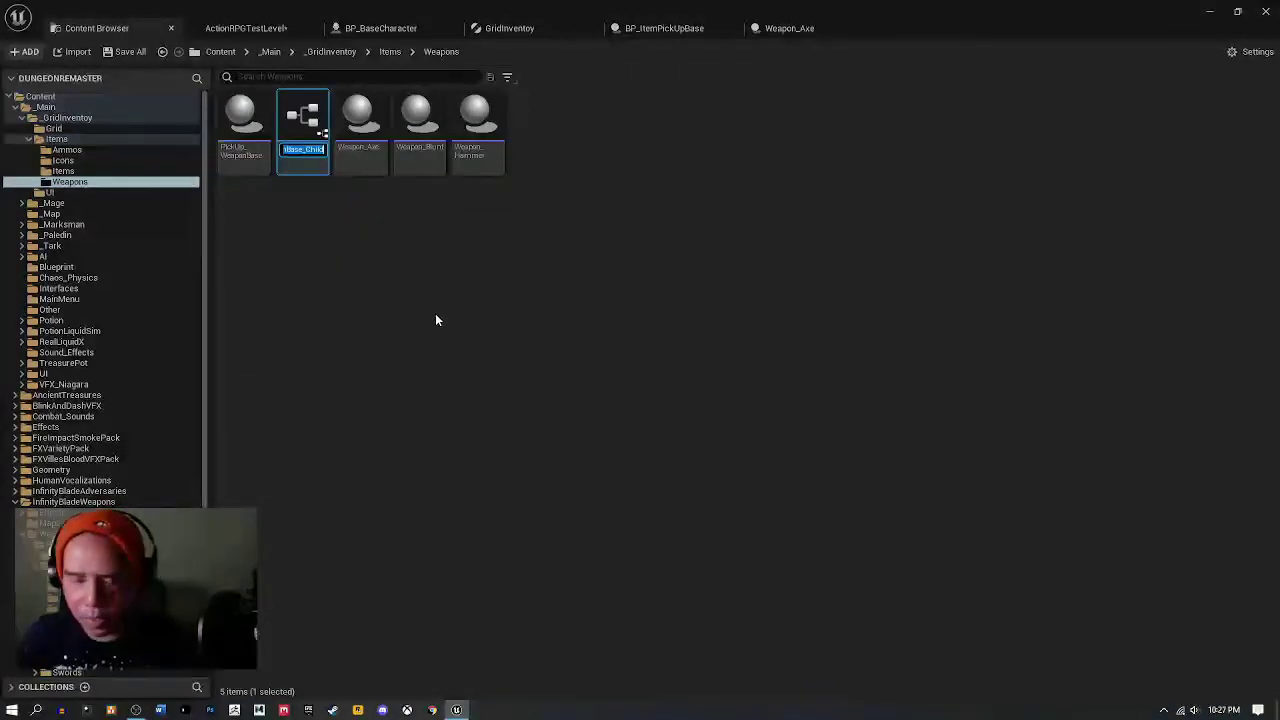
pyautogui.press('BackSpace')
pyautogui.press('Escape')
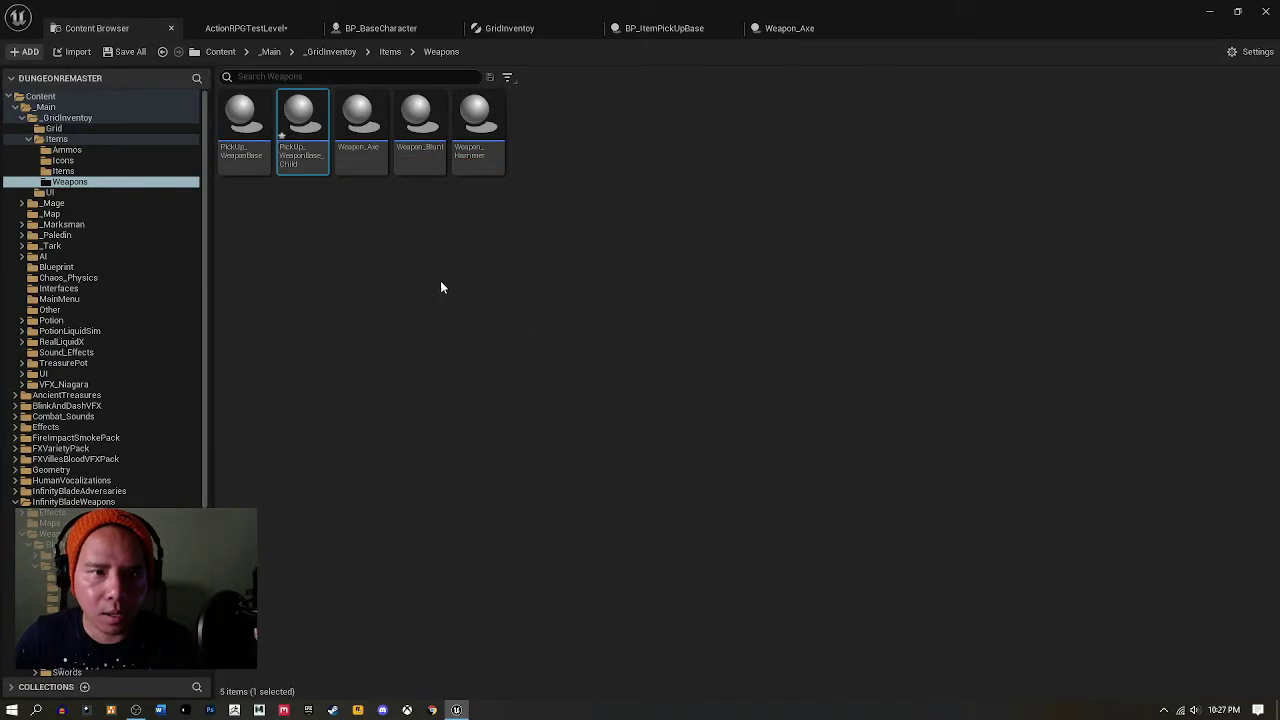
# Rename the new PickUp_WeaponBase child Blueprint as Weapon_Axe2.
pyautogui.click(304, 152)
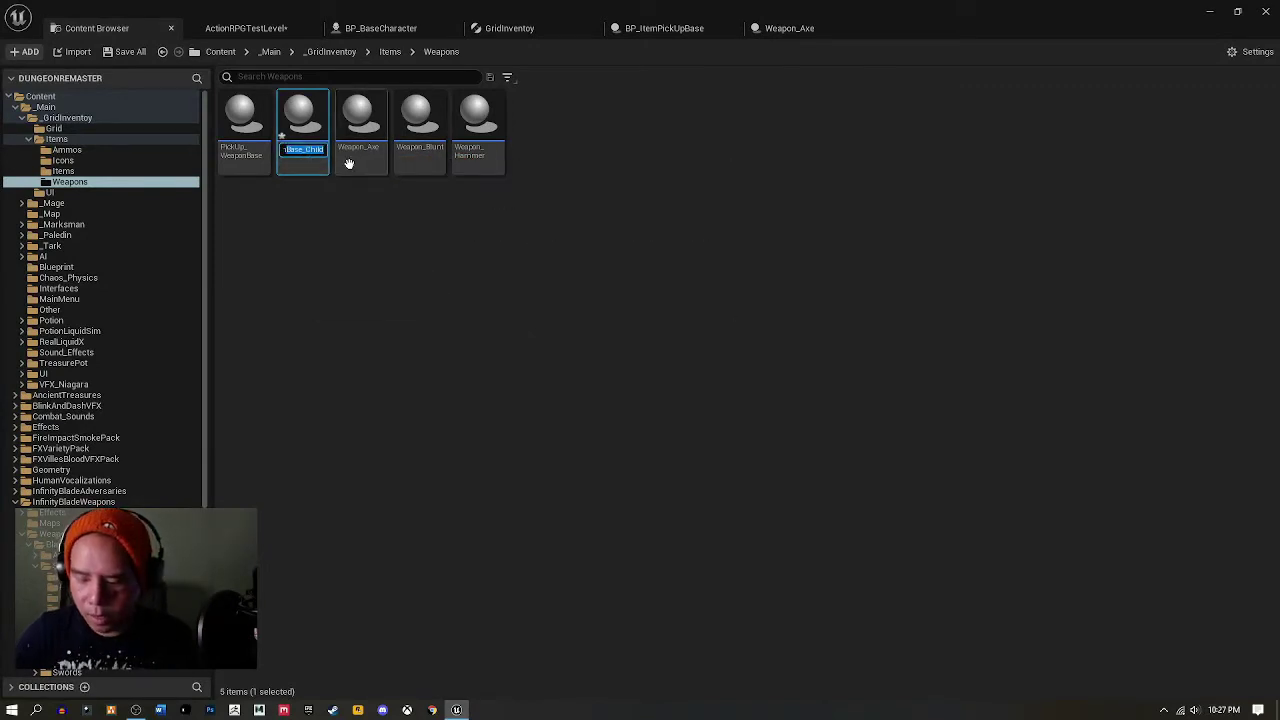
pyautogui.write('BP_Weapon_')
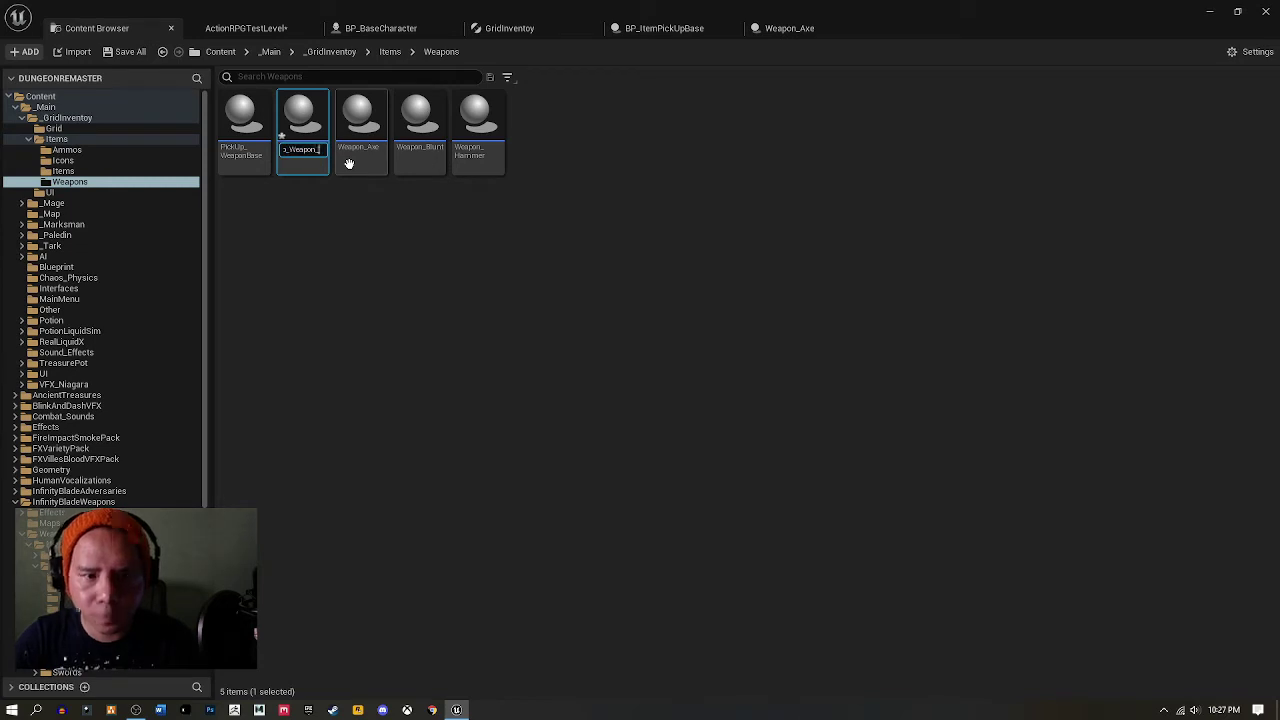
pyautogui.write('Ax')
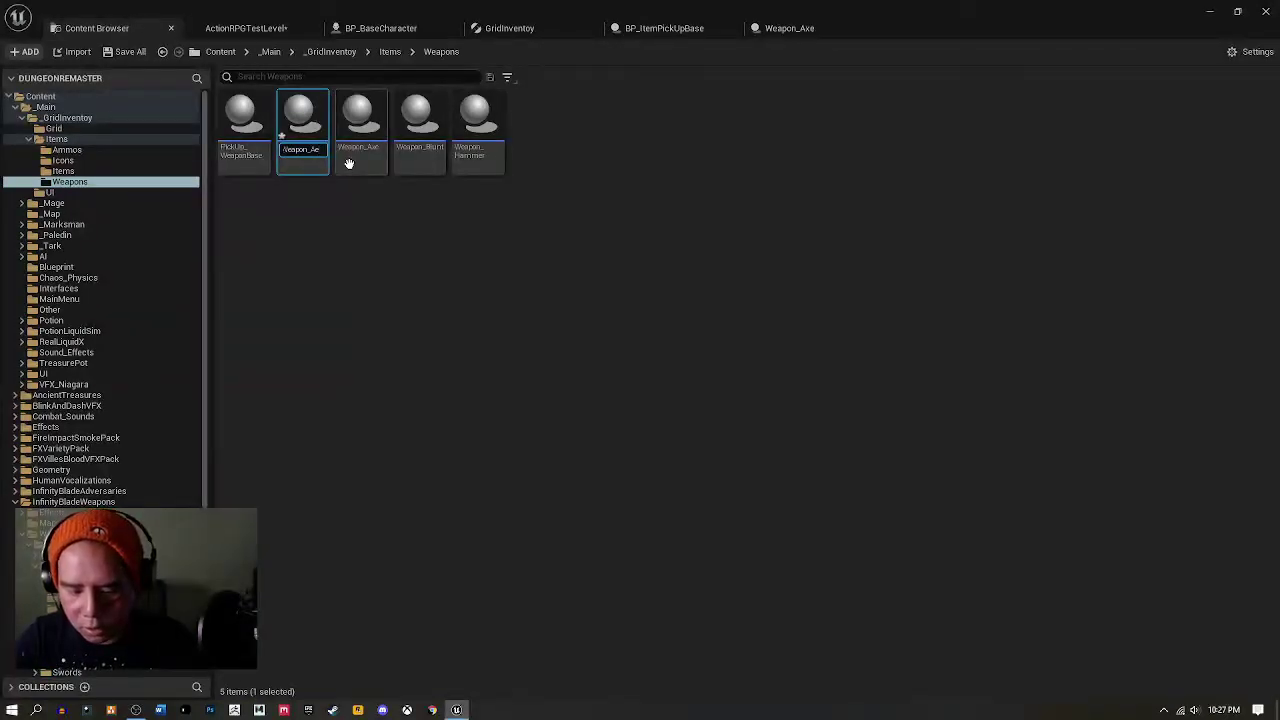
pyautogui.write('e')
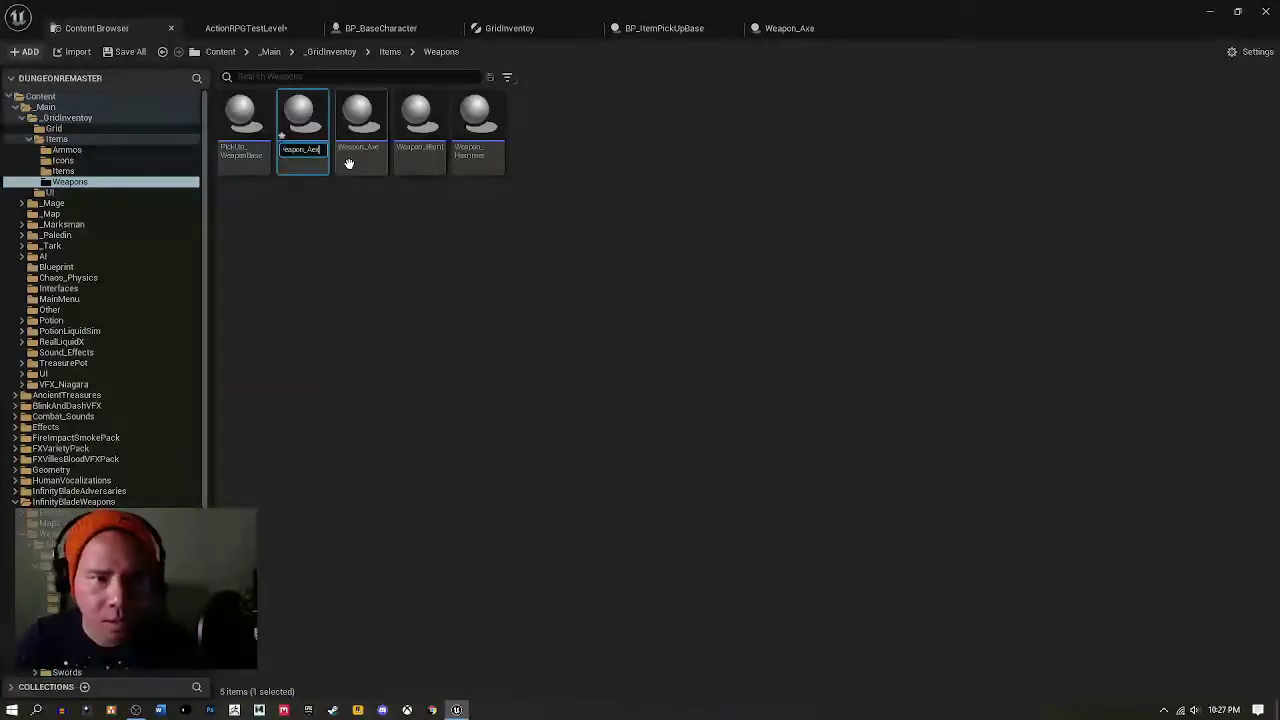
pyautogui.write('2')
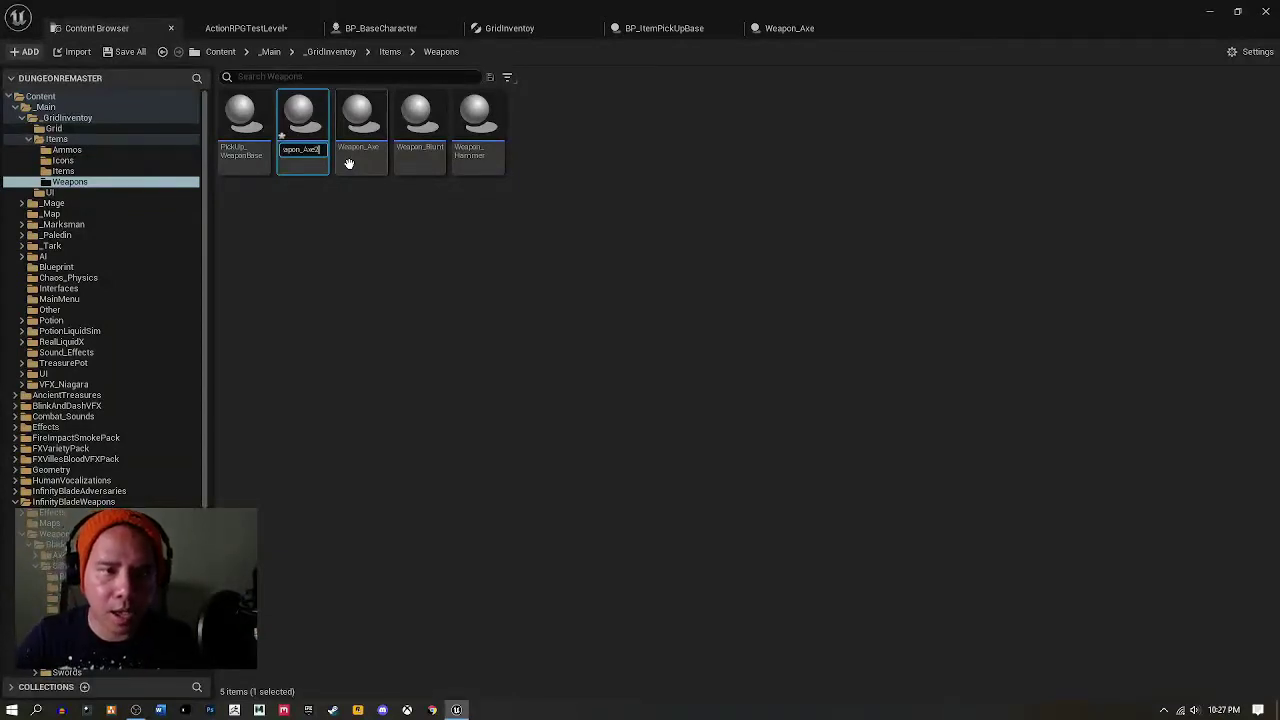
pyautogui.press('Home')
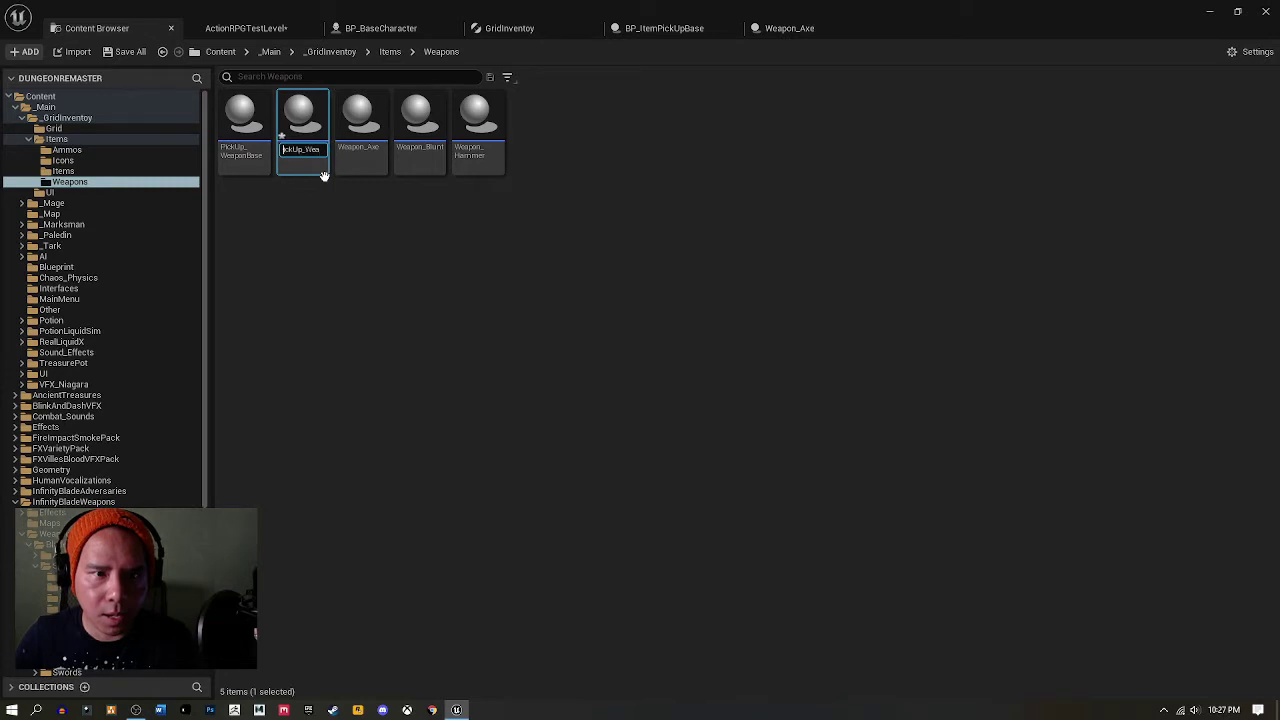
pyautogui.press('Delete')
pyautogui.press('Delete')
pyautogui.press('Delete')
pyautogui.press('Delete')
pyautogui.press('Delete')
pyautogui.press('Delete')
pyautogui.press('Delete')
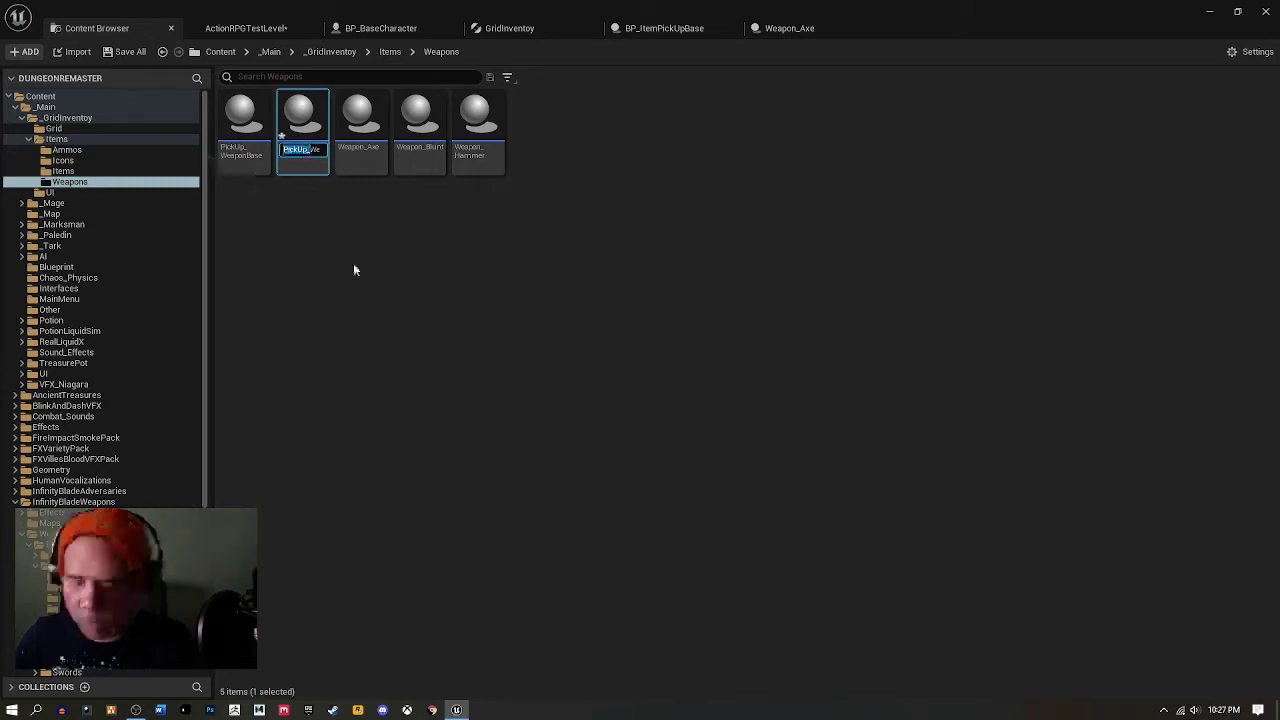
pyautogui.press('Return')
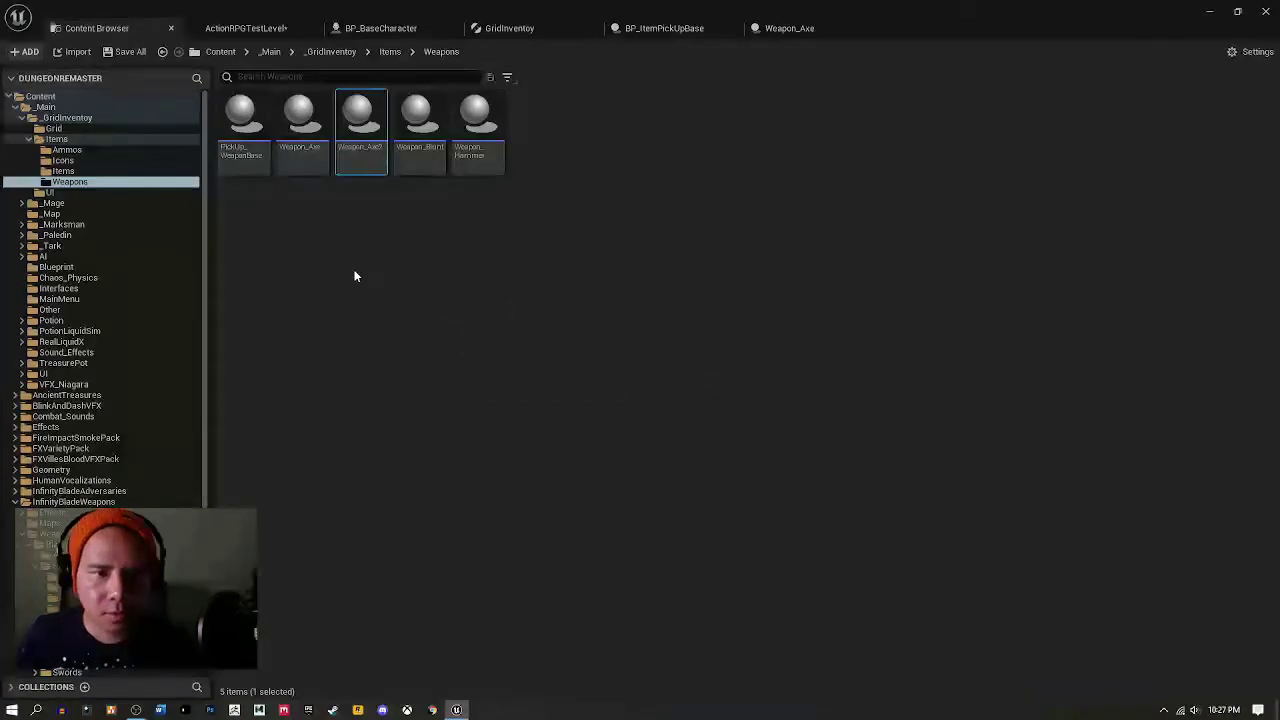
# Open the Weapon_Axe2 Blueprint for editing and look over its class default settings.
pyautogui.doubleClick(369, 161)
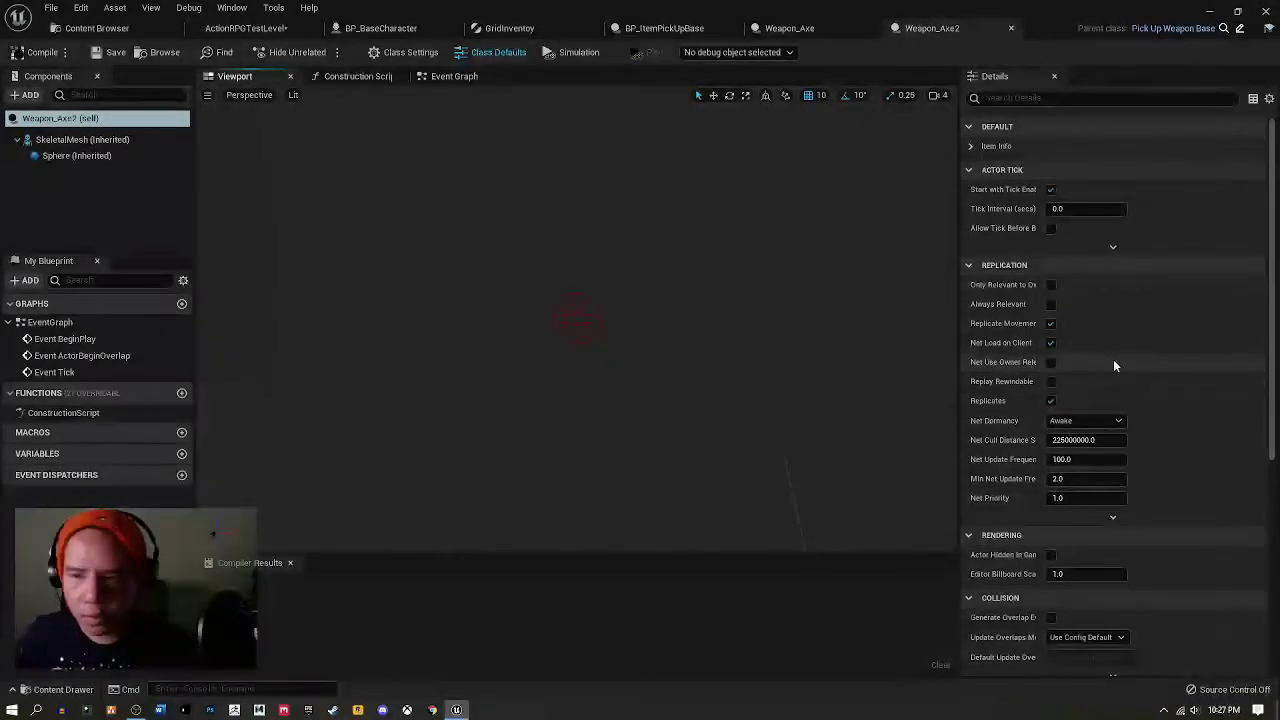
pyautogui.scroll(-3, 1110, 360)
pyautogui.scroll(-6, 1113, 356)
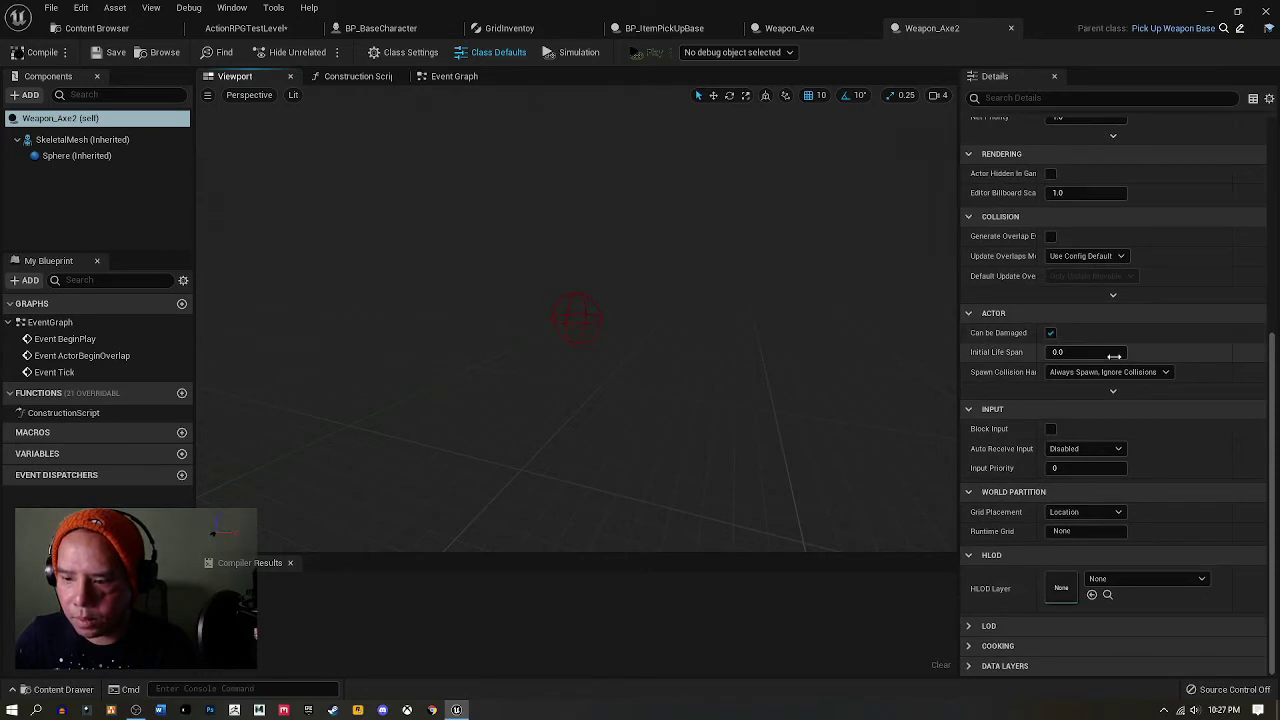
pyautogui.scroll(9, 1113, 356)
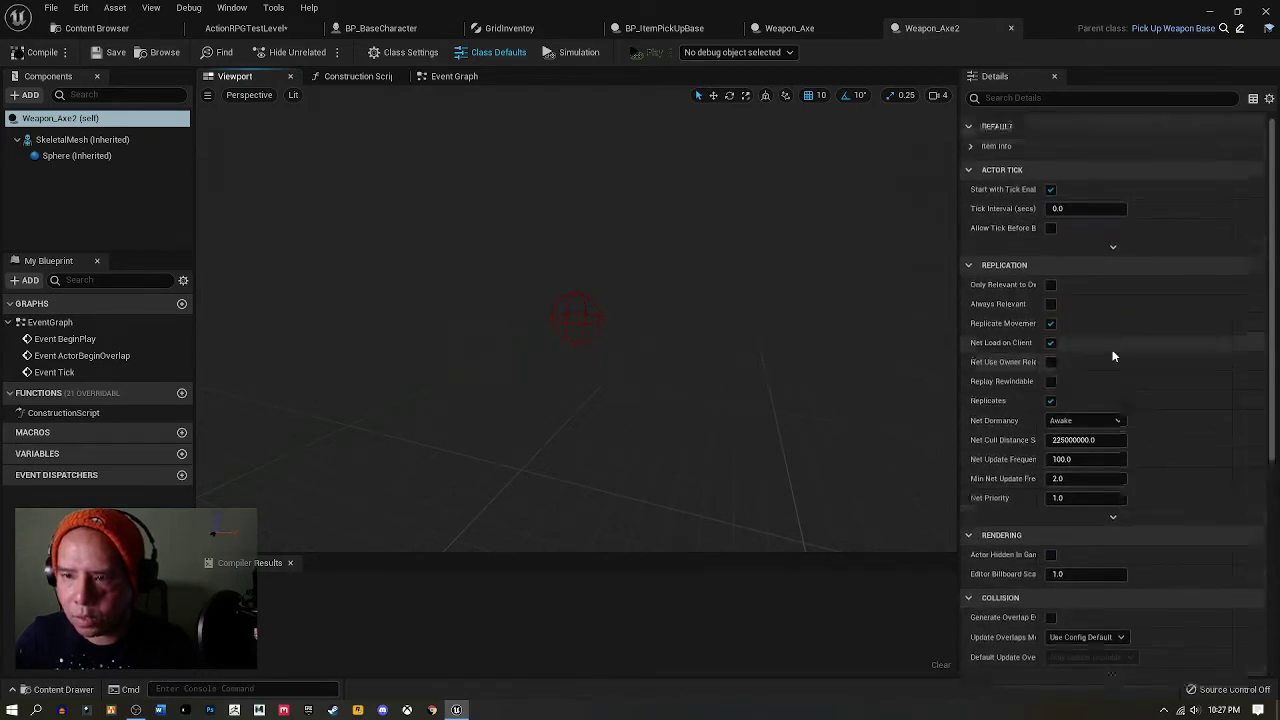
# Review the inherited SkeletalMesh component's physics settings, and assign the SK_Blade__ExecutionerAxe mesh to it, searching the assets for "axe".
pyautogui.click(100, 142)
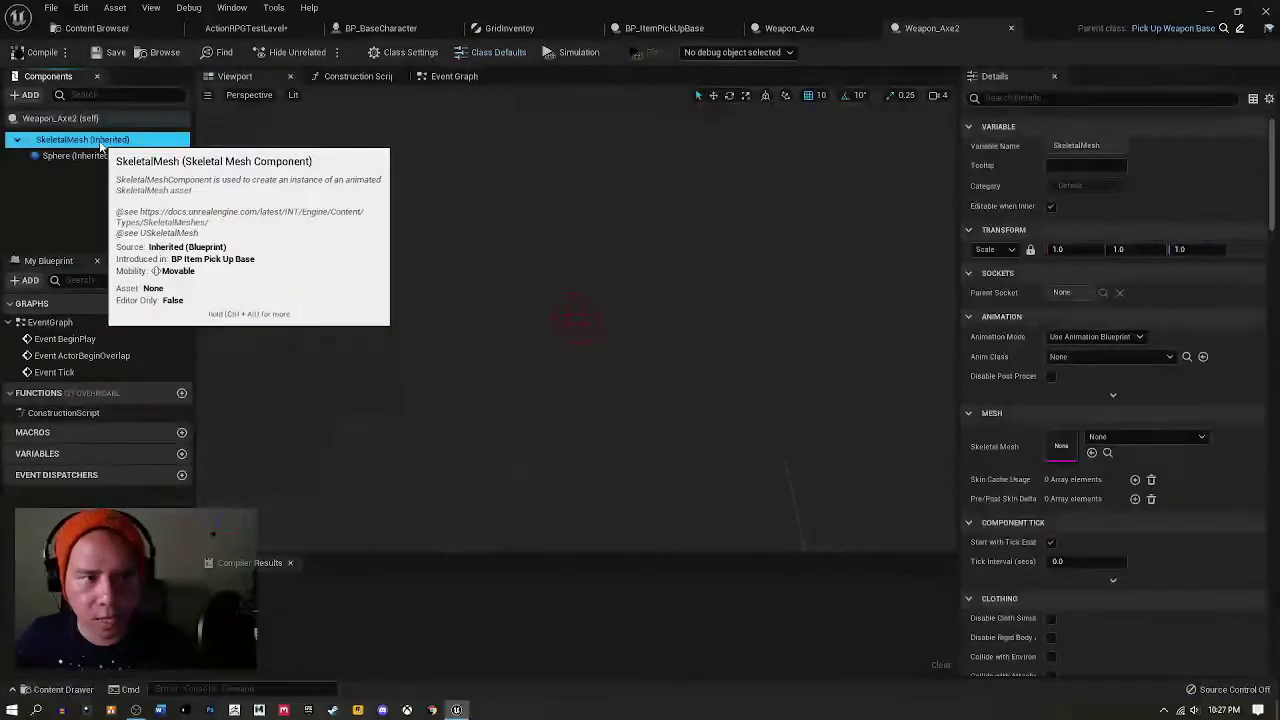
pyautogui.scroll(-1, 1216, 492)
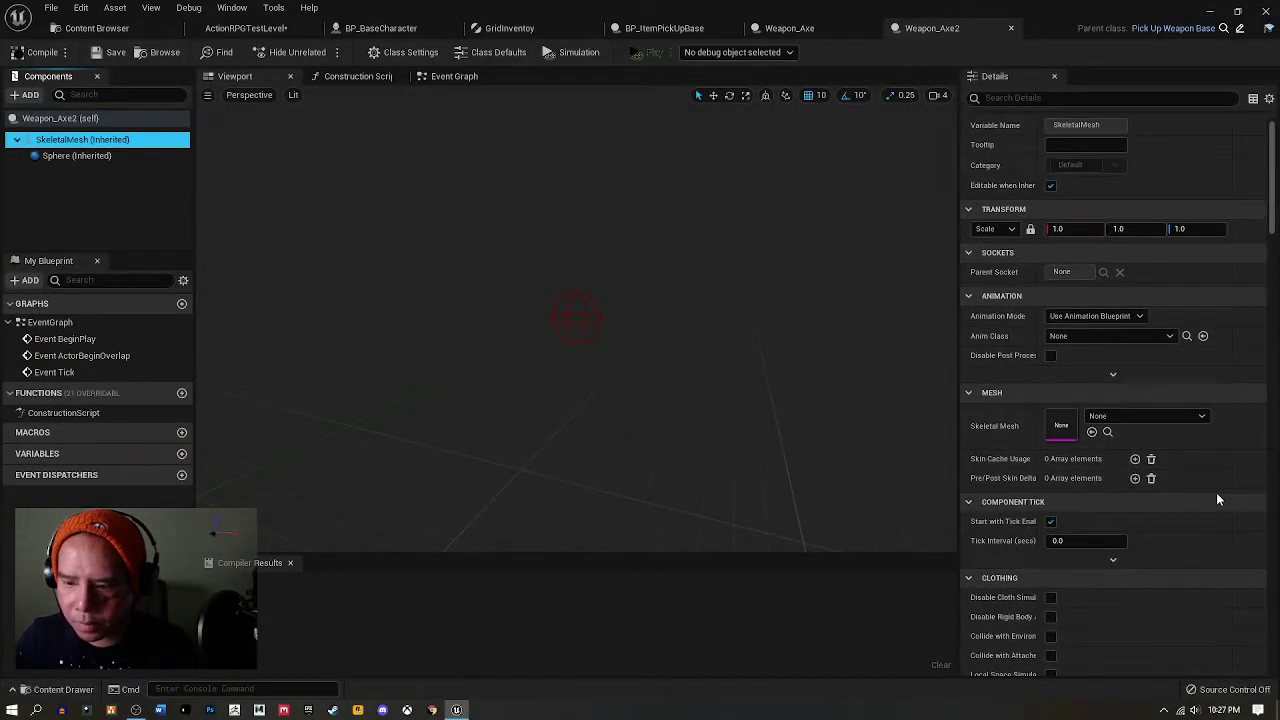
pyautogui.scroll(-5, 1216, 494)
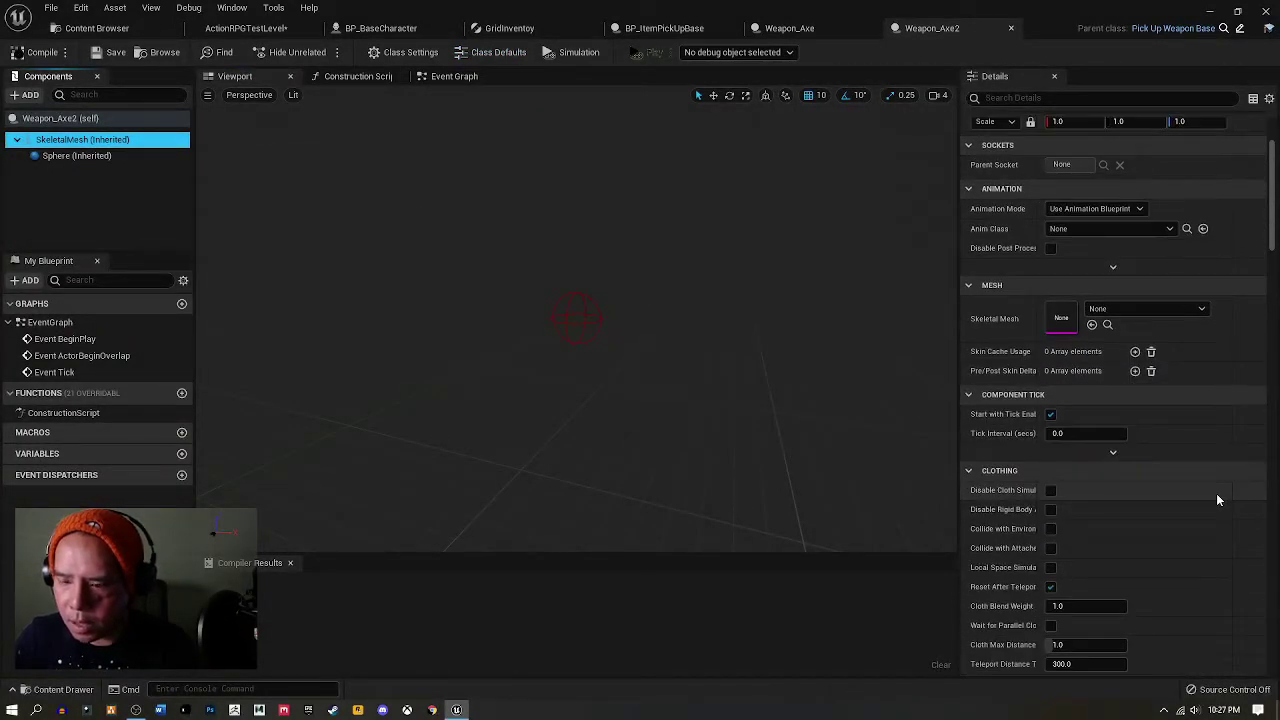
pyautogui.scroll(-8, 1216, 493)
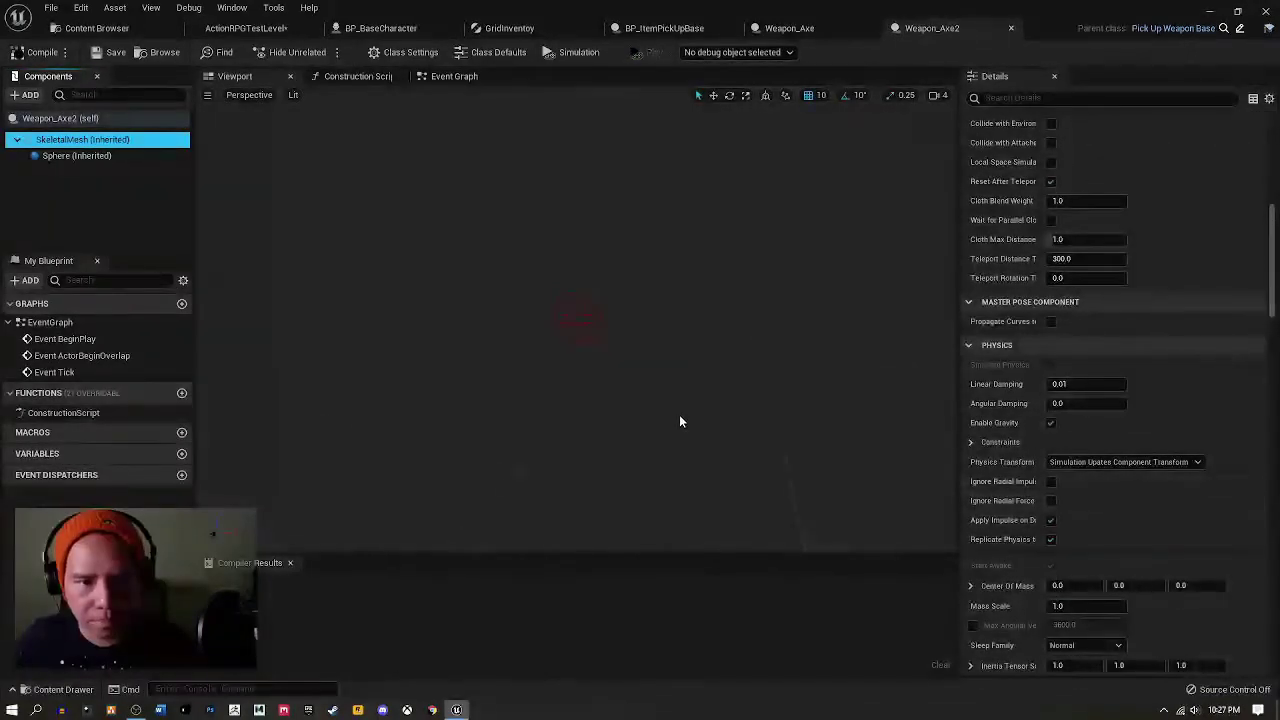
pyautogui.moveTo(989, 372)
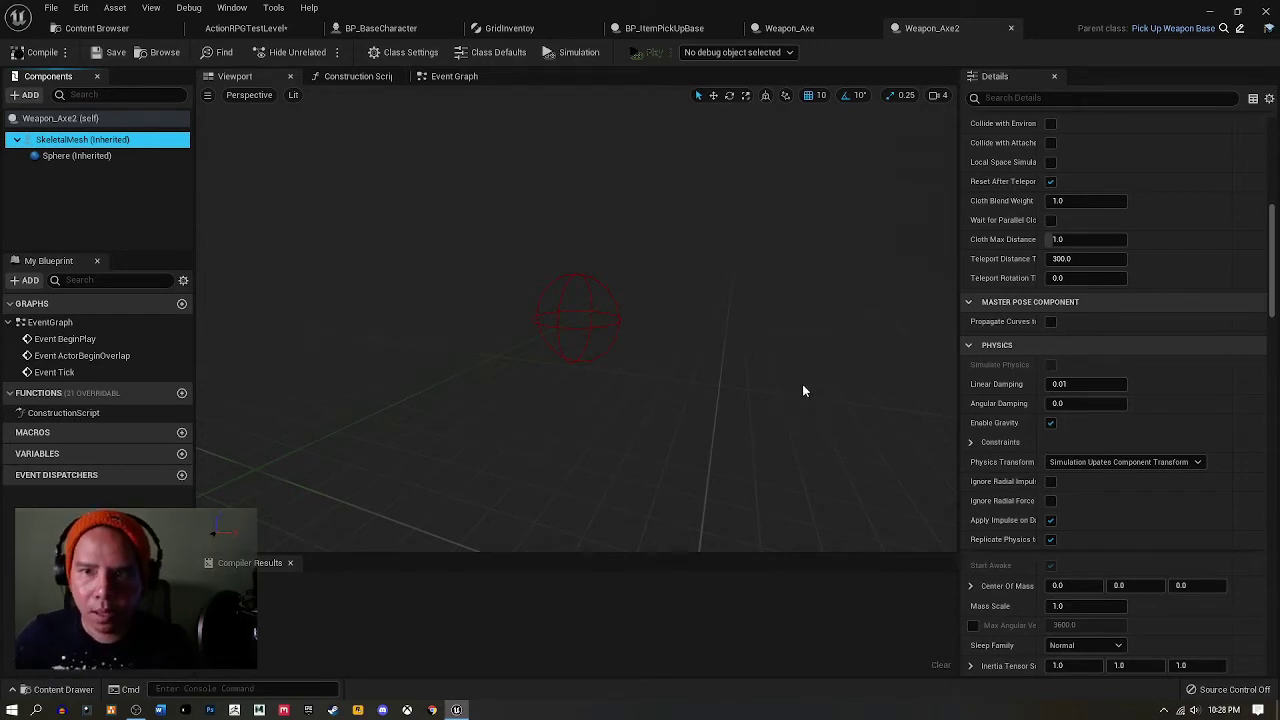
pyautogui.scroll(8, 1168, 392)
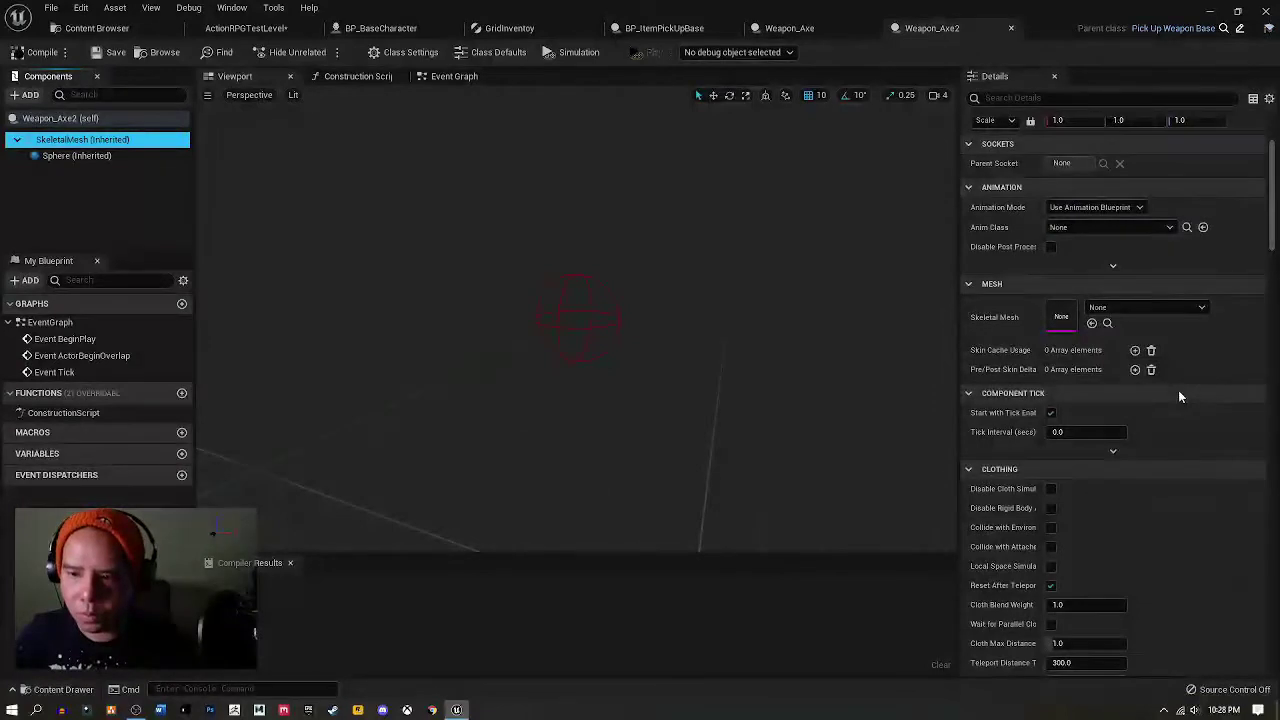
pyautogui.click(1100, 310)
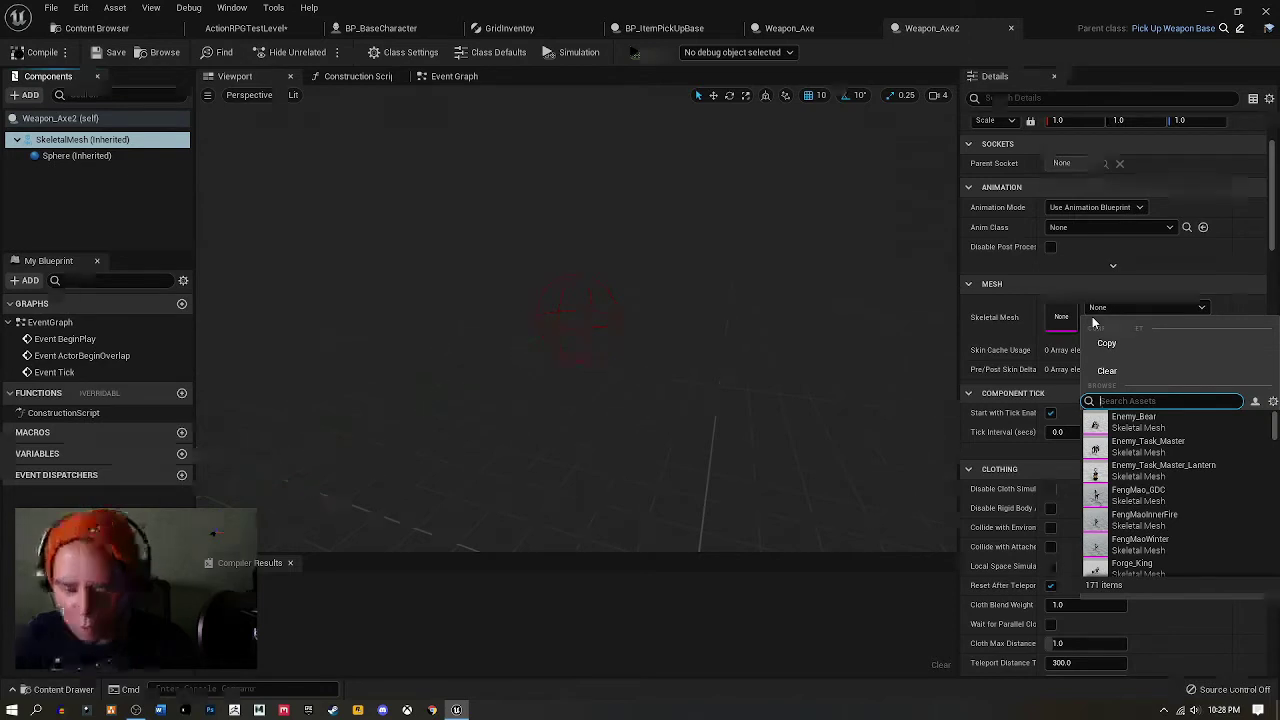
pyautogui.write('a')
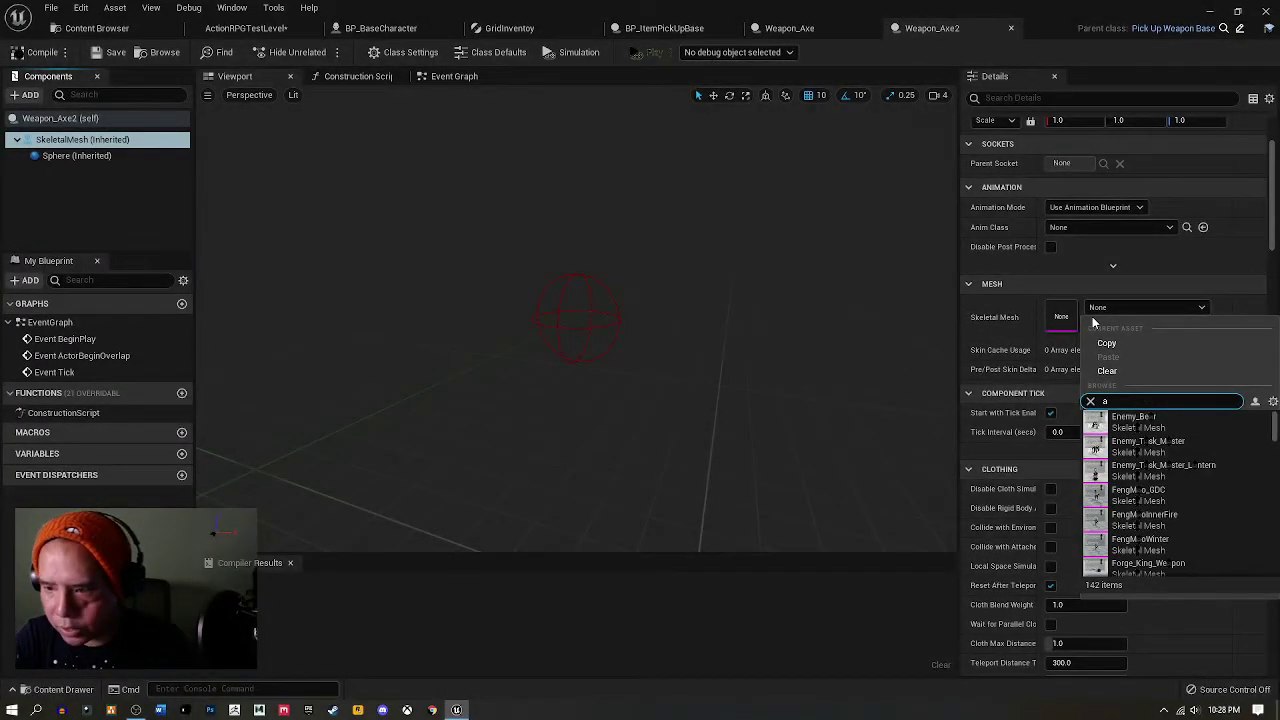
pyautogui.write('xe')
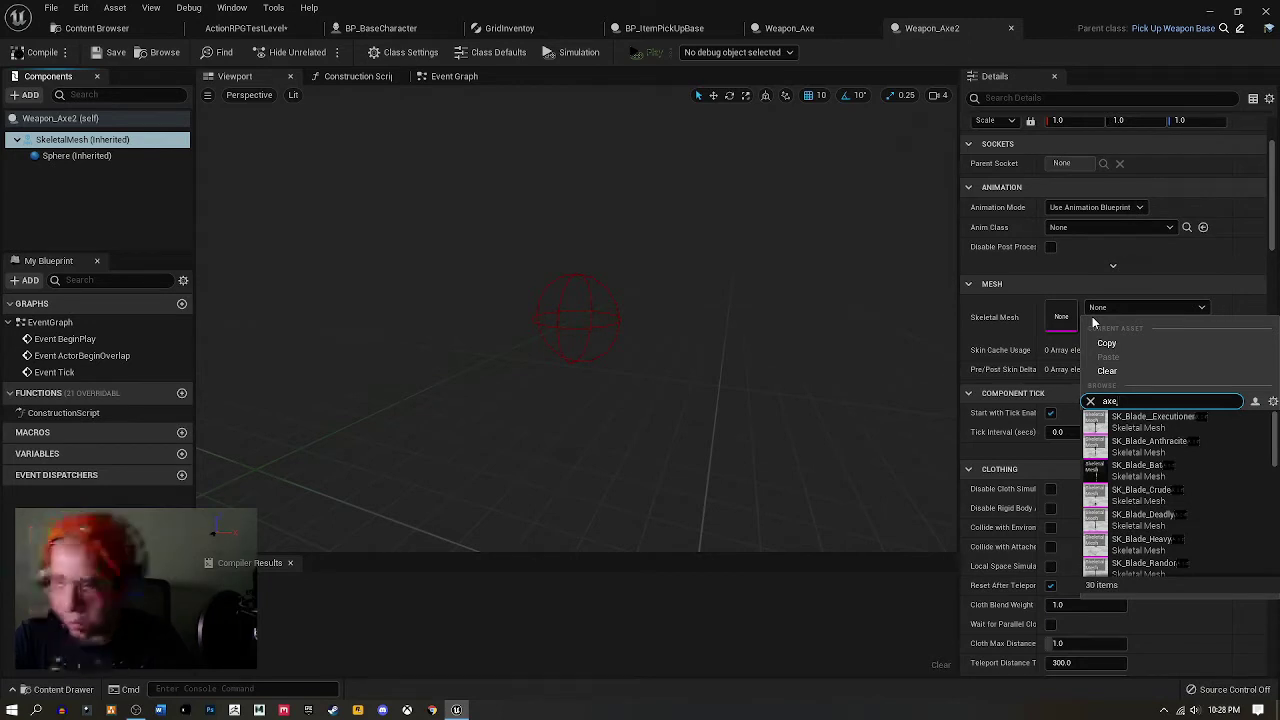
pyautogui.click(1163, 424)
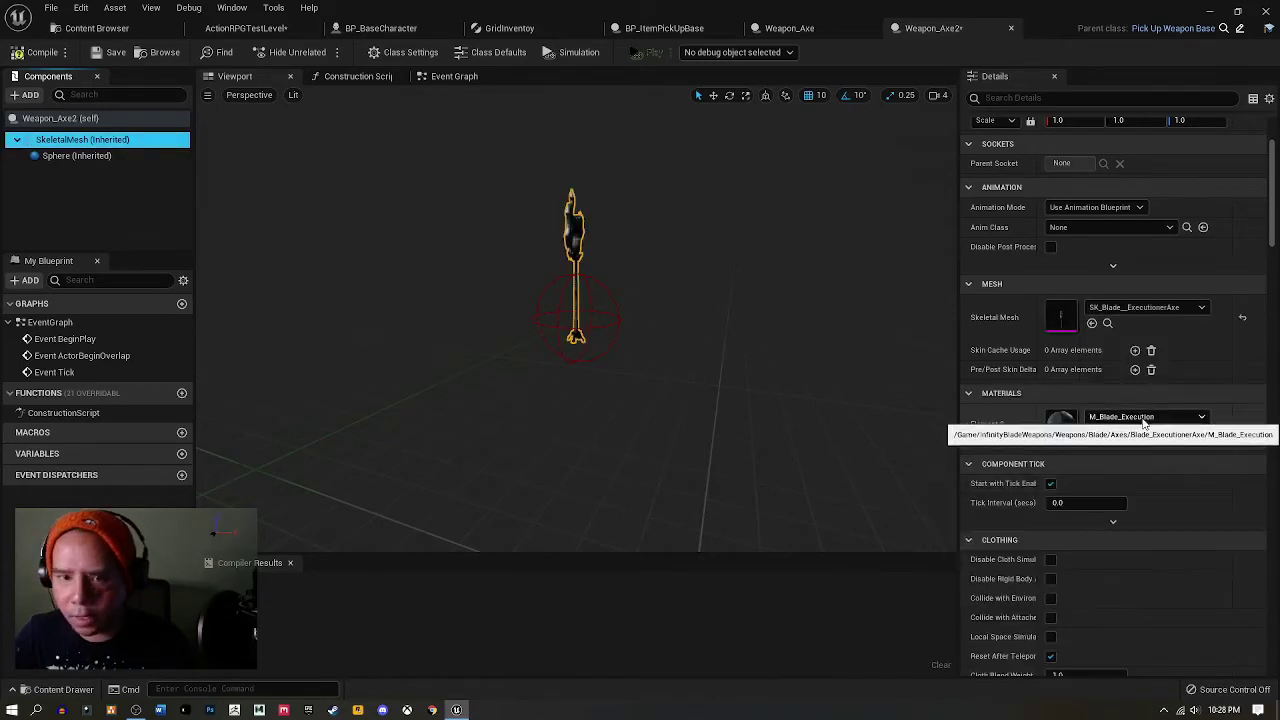
# Raise the inherited Sphere collision component along the axe handle to a Z location of 30.
pyautogui.moveTo(528, 323); pyautogui.dragTo(619, 407)
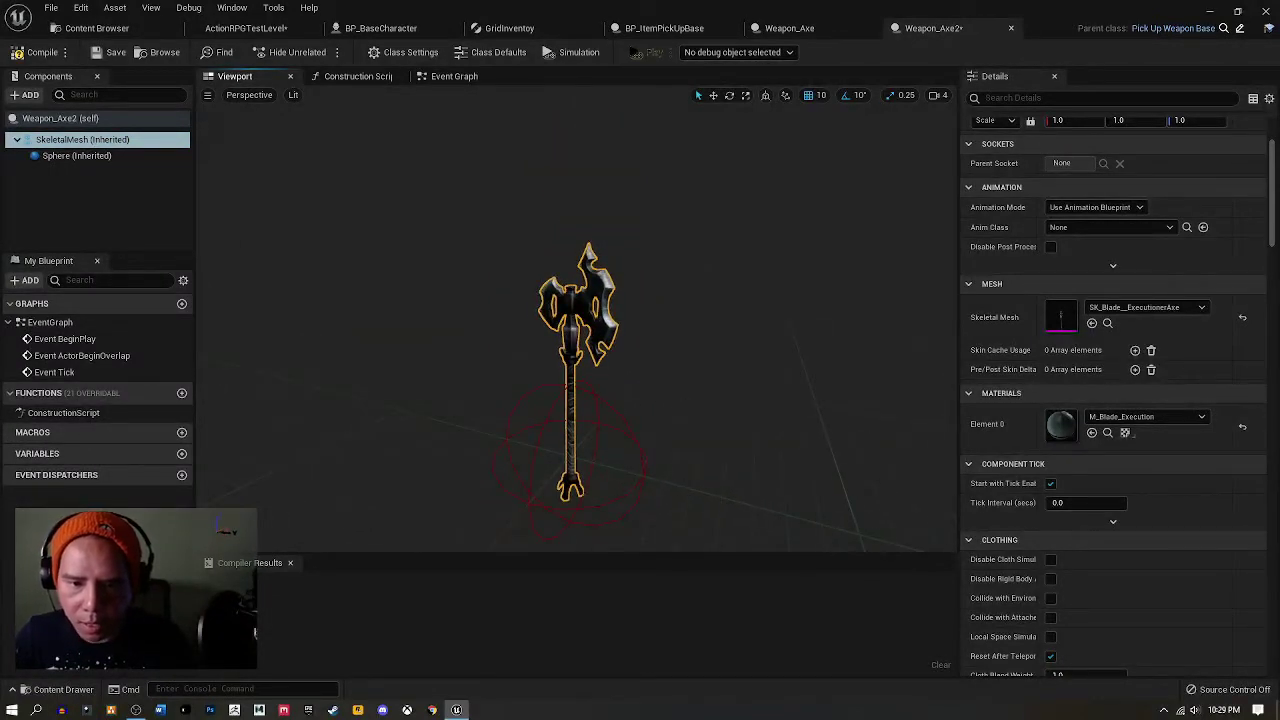
pyautogui.click(594, 418)
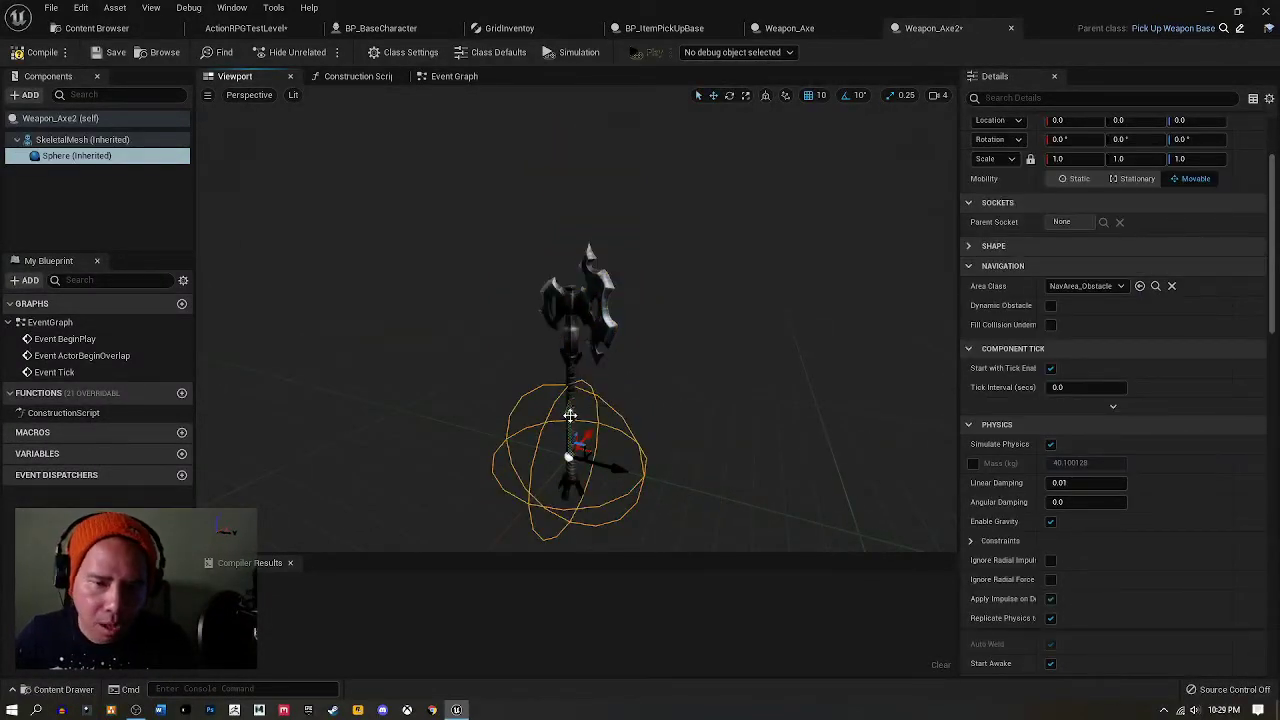
pyautogui.moveTo(569, 415); pyautogui.dragTo(570, 345)
pyautogui.moveTo(640, 450); pyautogui.dragTo(674, 406)
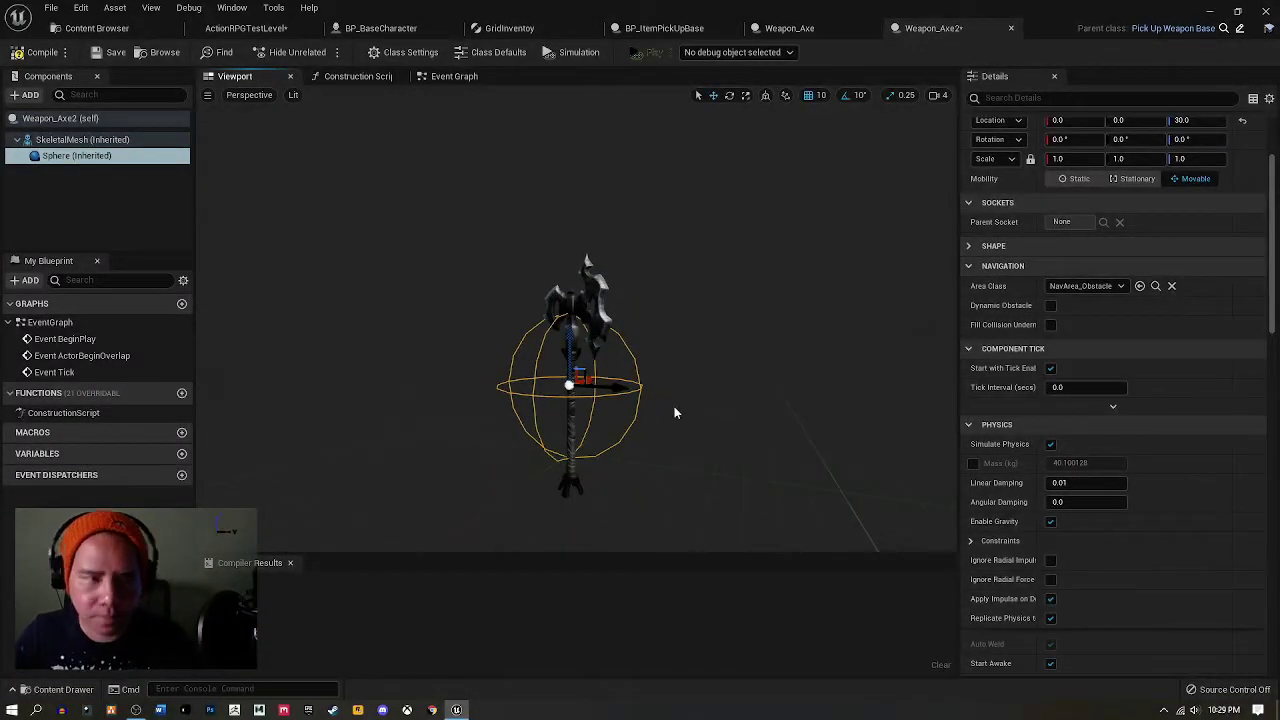
pyautogui.click(25, 94)
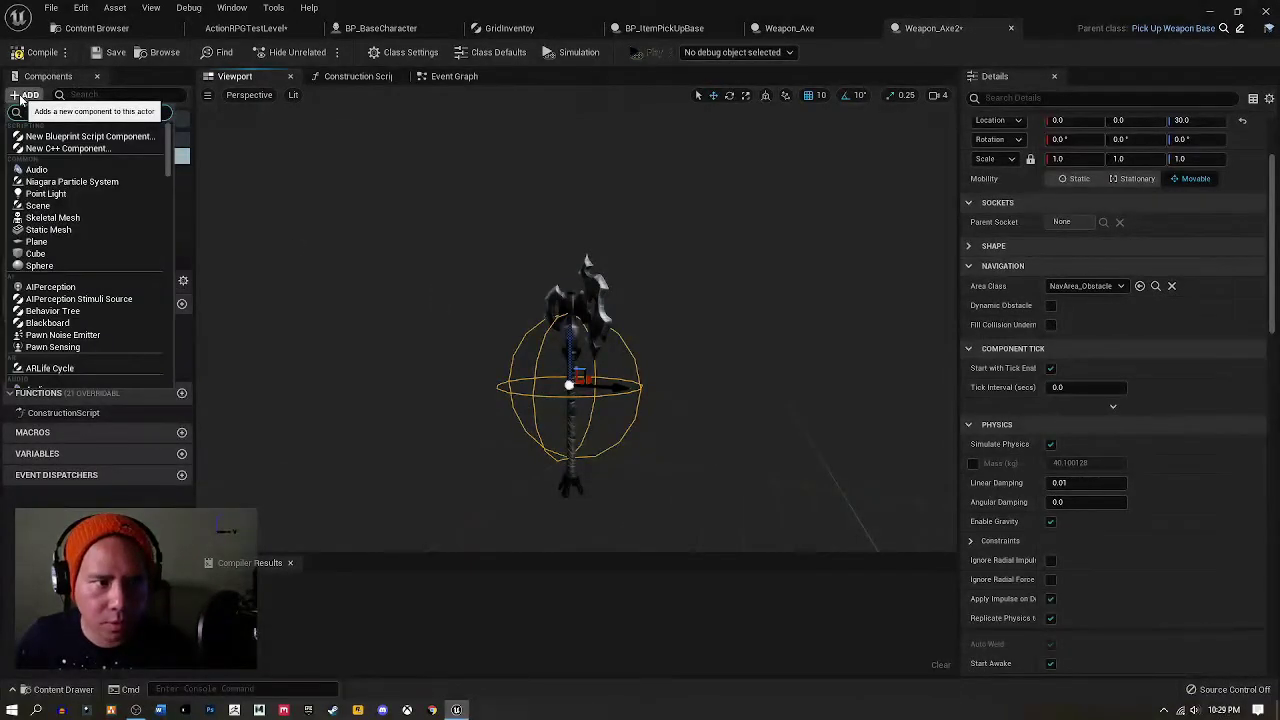
pyautogui.click(421, 274)
pyautogui.moveTo(632, 354); pyautogui.dragTo(711, 400)
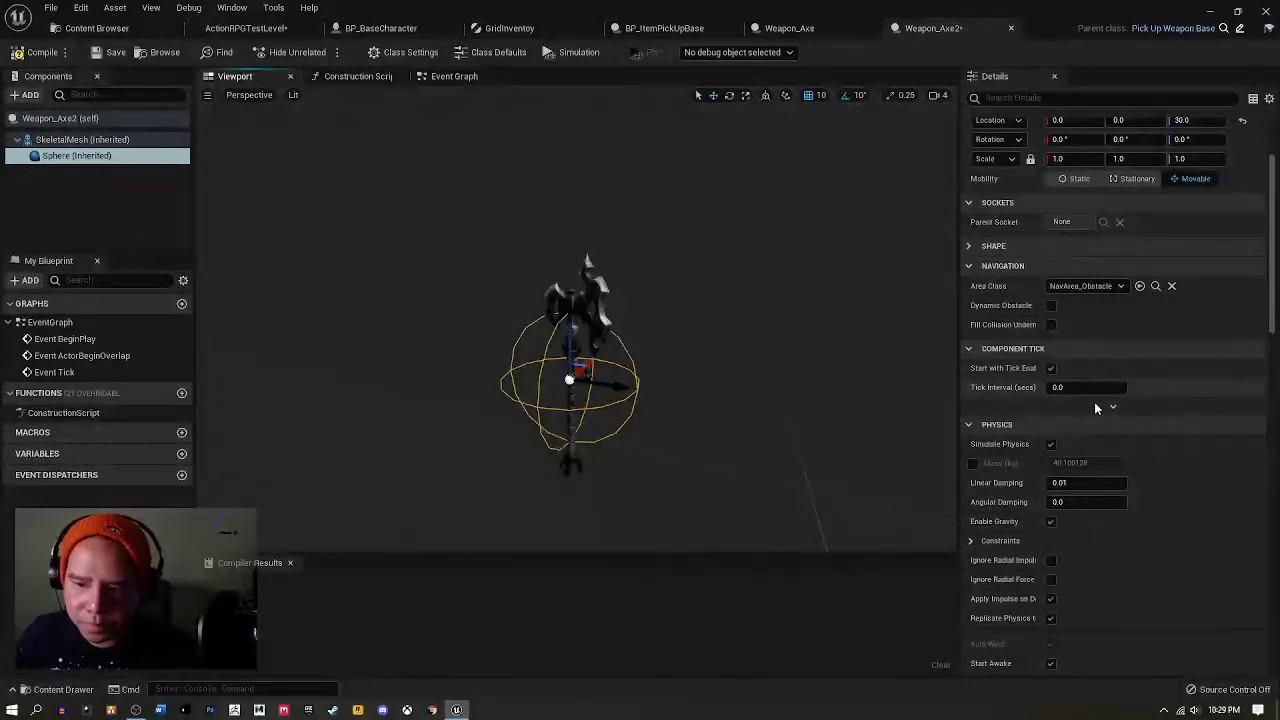
# Review the Sphere component's transform and physics settings, and compile and save the Weapon_Axe2 Blueprint.
pyautogui.scroll(2, 1090, 400)
pyautogui.scroll(1, 1070, 400)
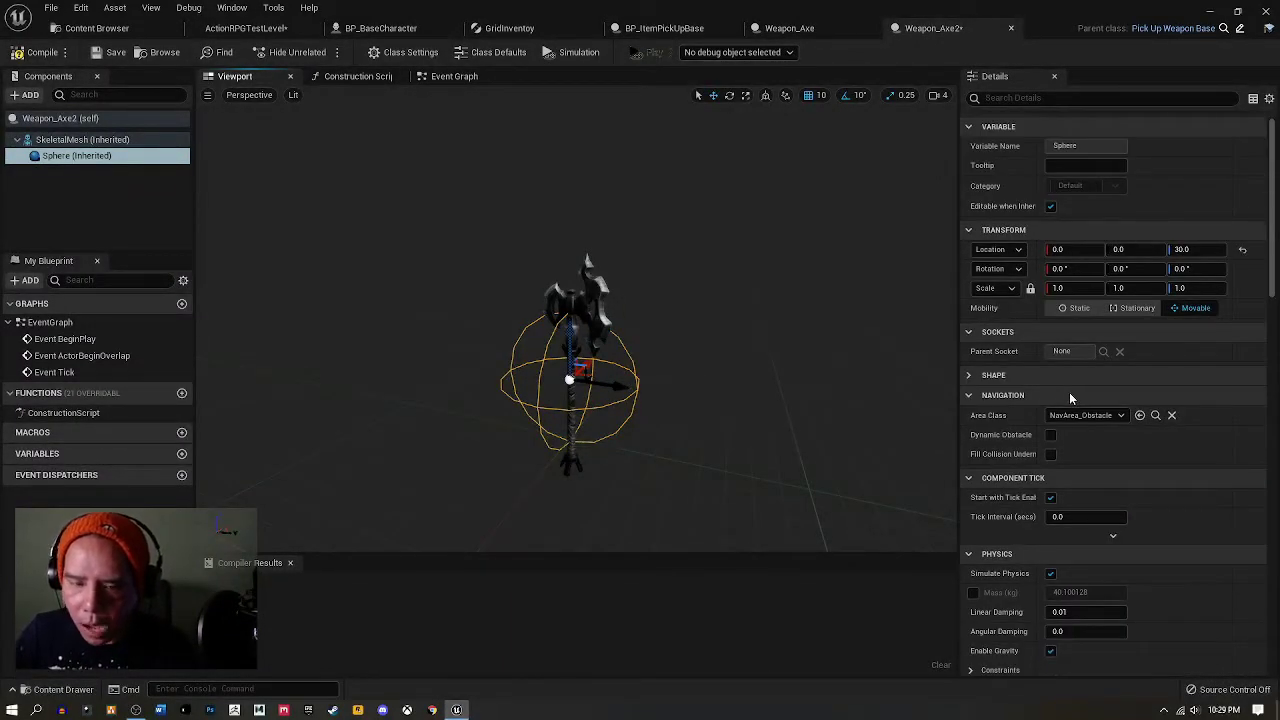
pyautogui.scroll(-2, 1068, 400)
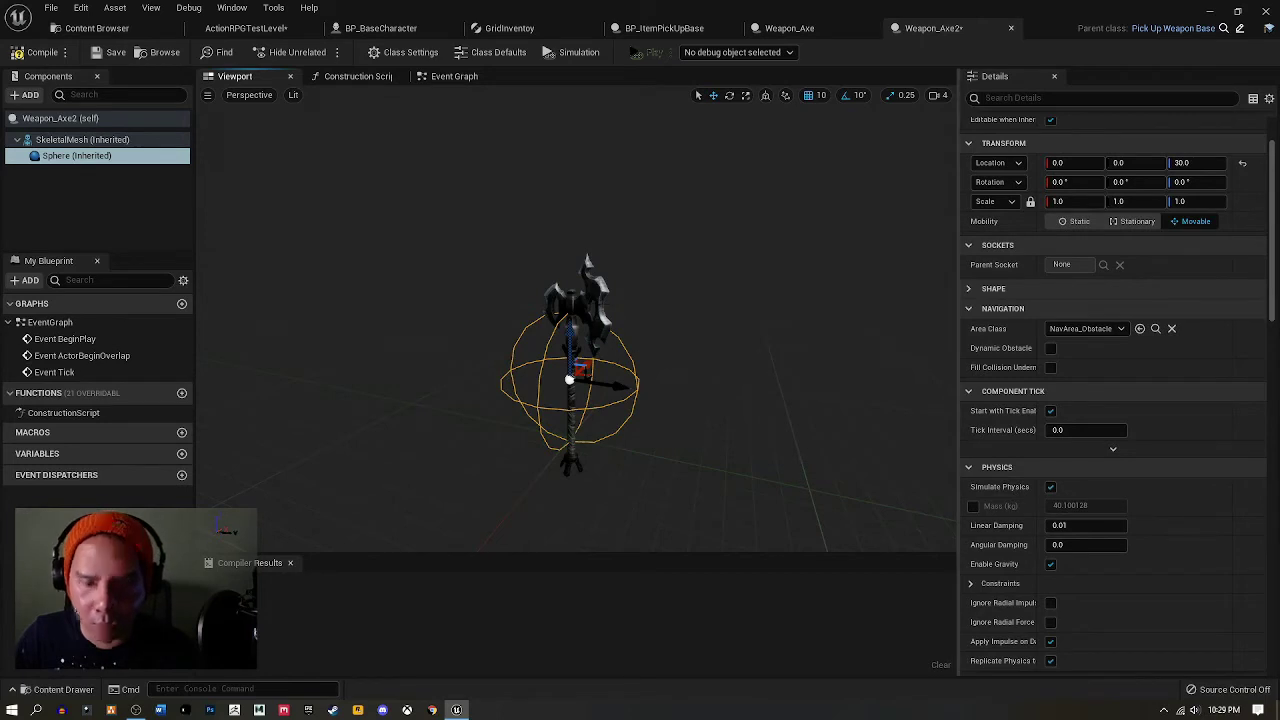
pyautogui.click(578, 310)
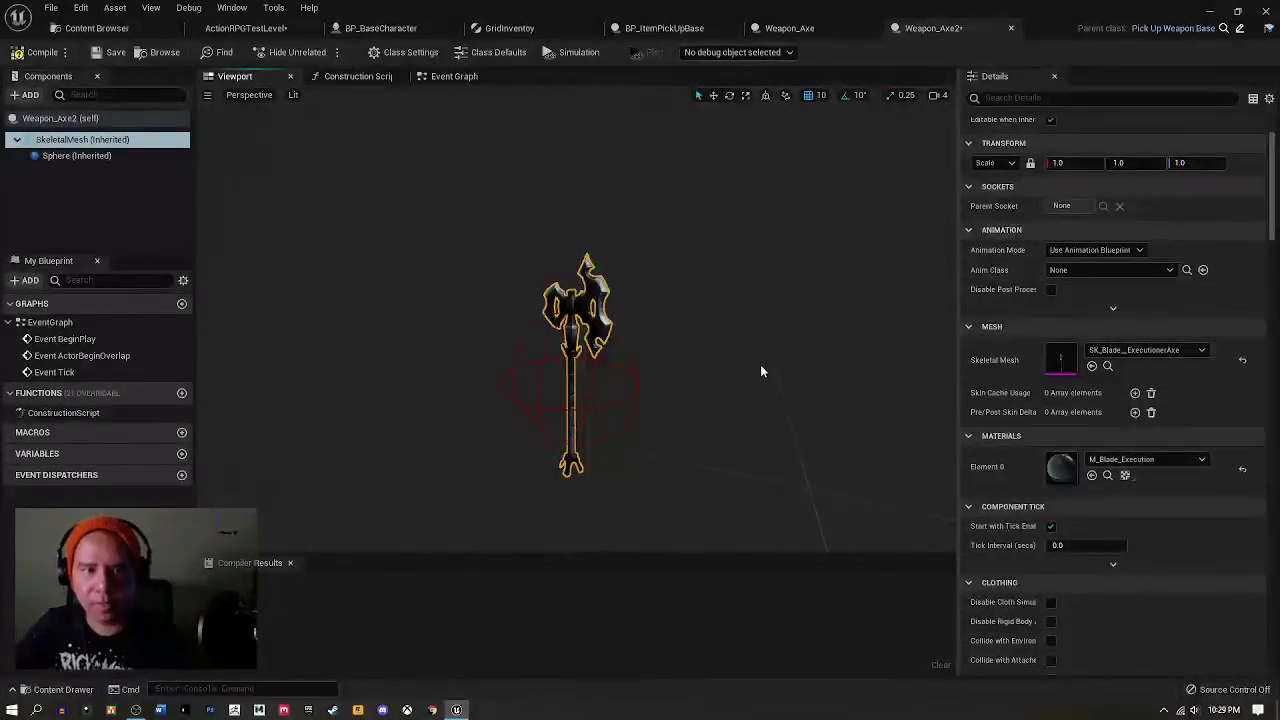
pyautogui.click(36, 52)
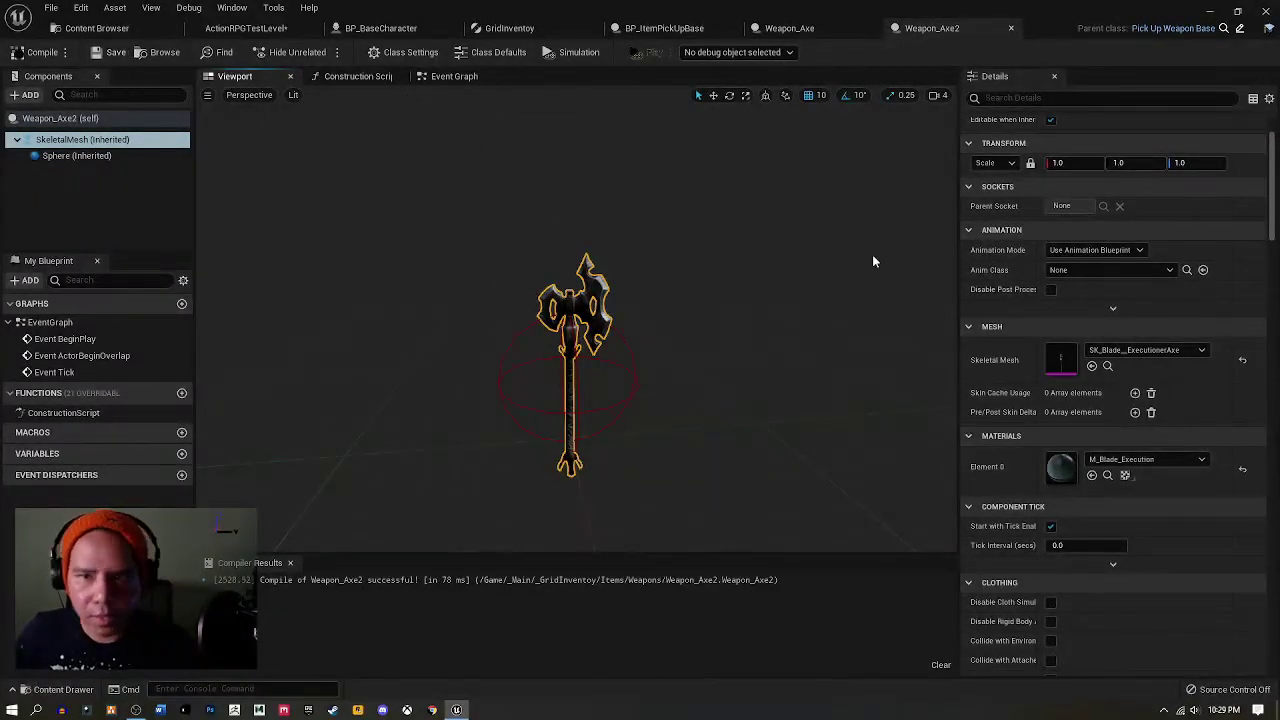
# Place a Weapon_Axe2 instance in the test level beside the other weapons, at location -4230, -4040, 110.
pyautogui.click(160, 52)
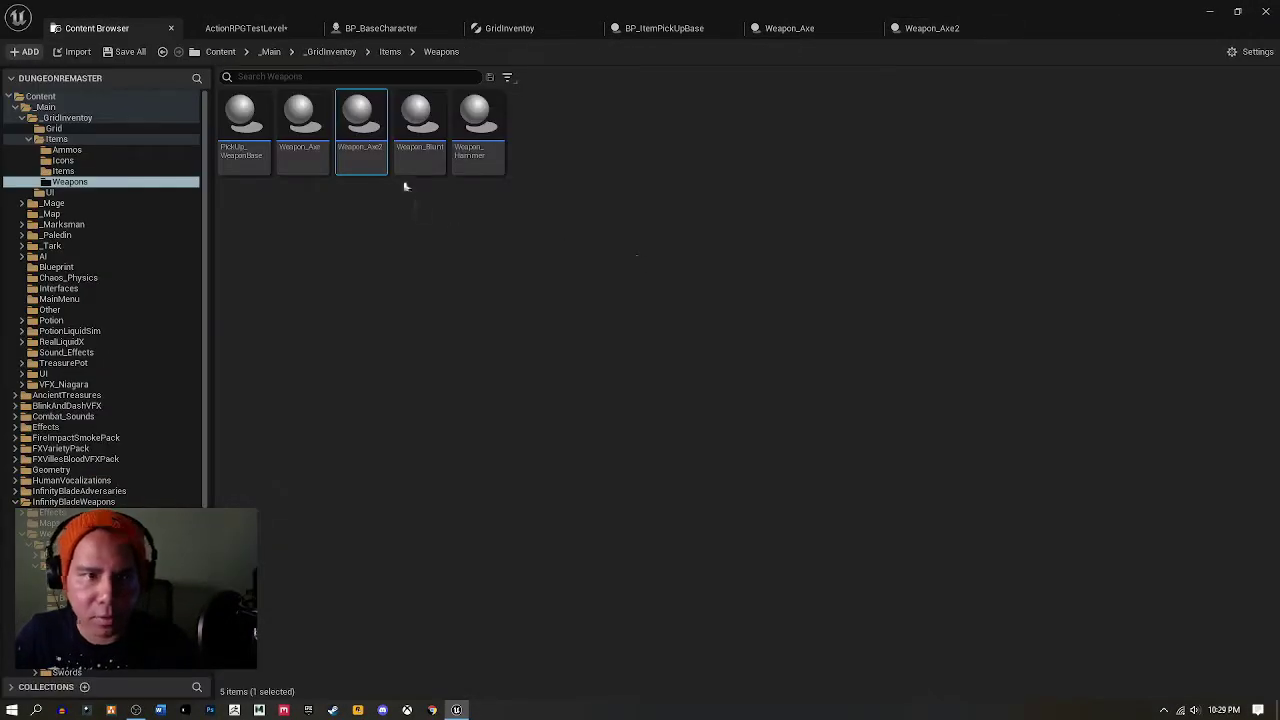
pyautogui.moveTo(365, 135); pyautogui.dragTo(682, 320)
pyautogui.moveTo(665, 397); pyautogui.dragTo(688, 268)
pyautogui.moveTo(938, 392); pyautogui.dragTo(938, 392, button='right')
pyautogui.scroll(-4, 973, 363)
pyautogui.moveTo(866, 322); pyautogui.dragTo(660, 572)
pyautogui.moveTo(714, 557); pyautogui.dragTo(803, 258, button='right')
pyautogui.moveTo(683, 470); pyautogui.dragTo(757, 470)
pyautogui.moveTo(708, 410); pyautogui.dragTo(713, 356)
pyautogui.moveTo(713, 356); pyautogui.dragTo(704, 455, button='right')
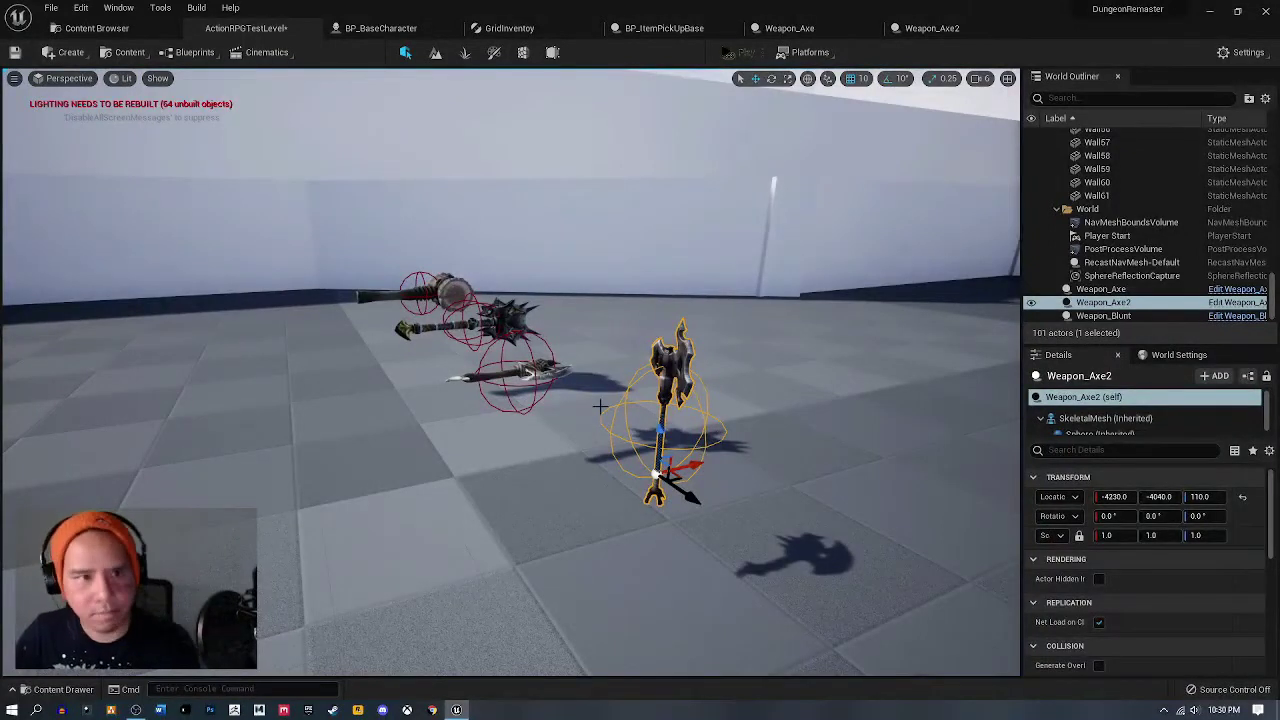
# Simulate the level to check how the placed Weapon_Axe2 reacts to physics compared with the other weapons, and stop the simulation.
pyautogui.click(742, 54)
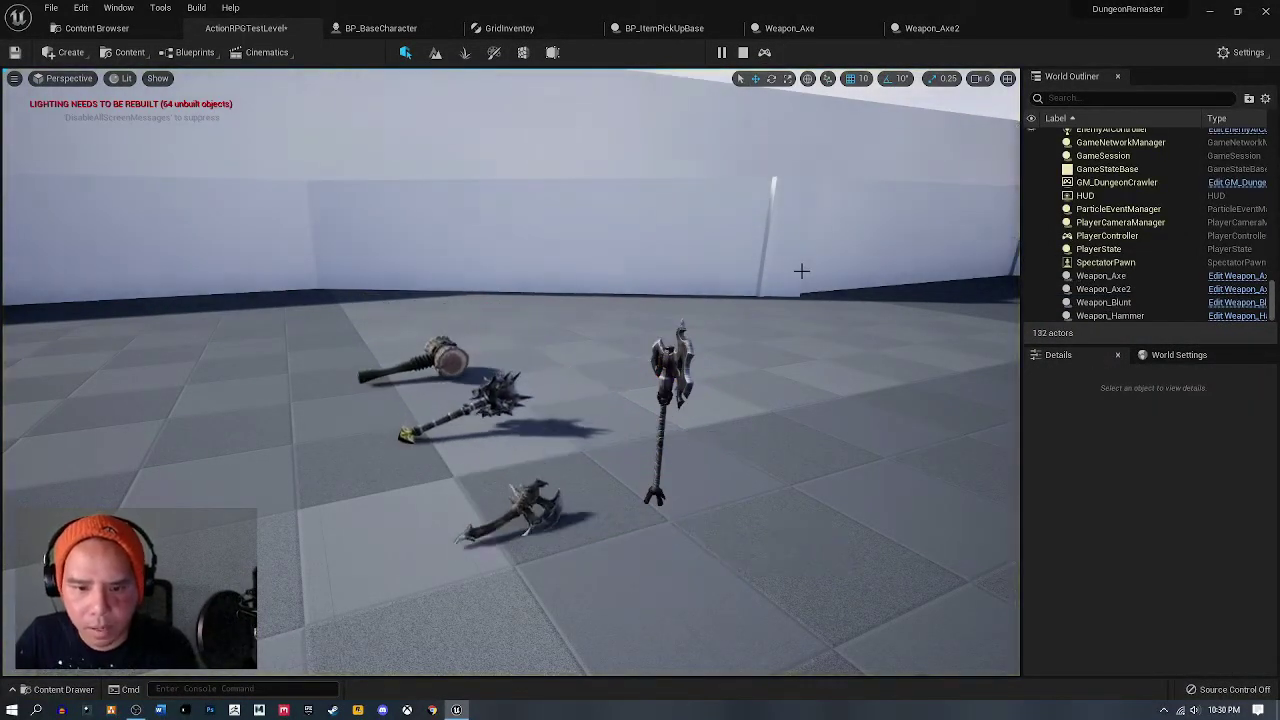
pyautogui.moveTo(714, 477); pyautogui.dragTo(735, 416, button='right')
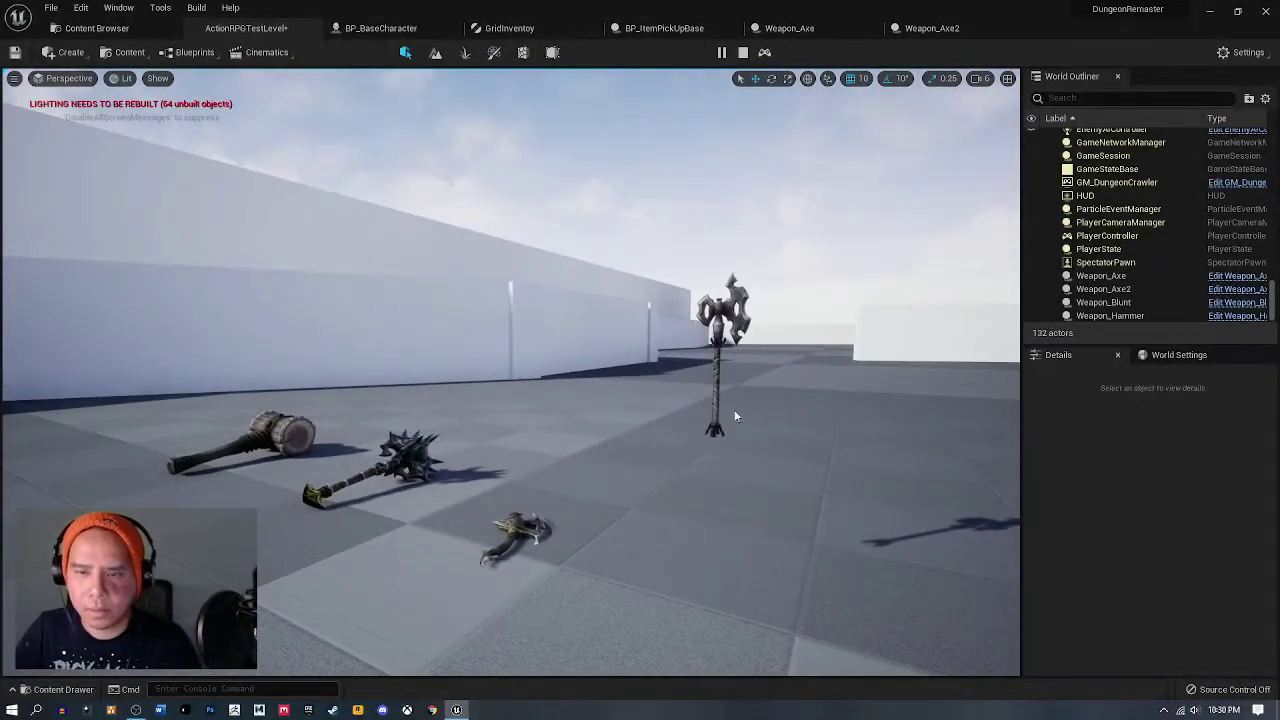
pyautogui.click(743, 52)
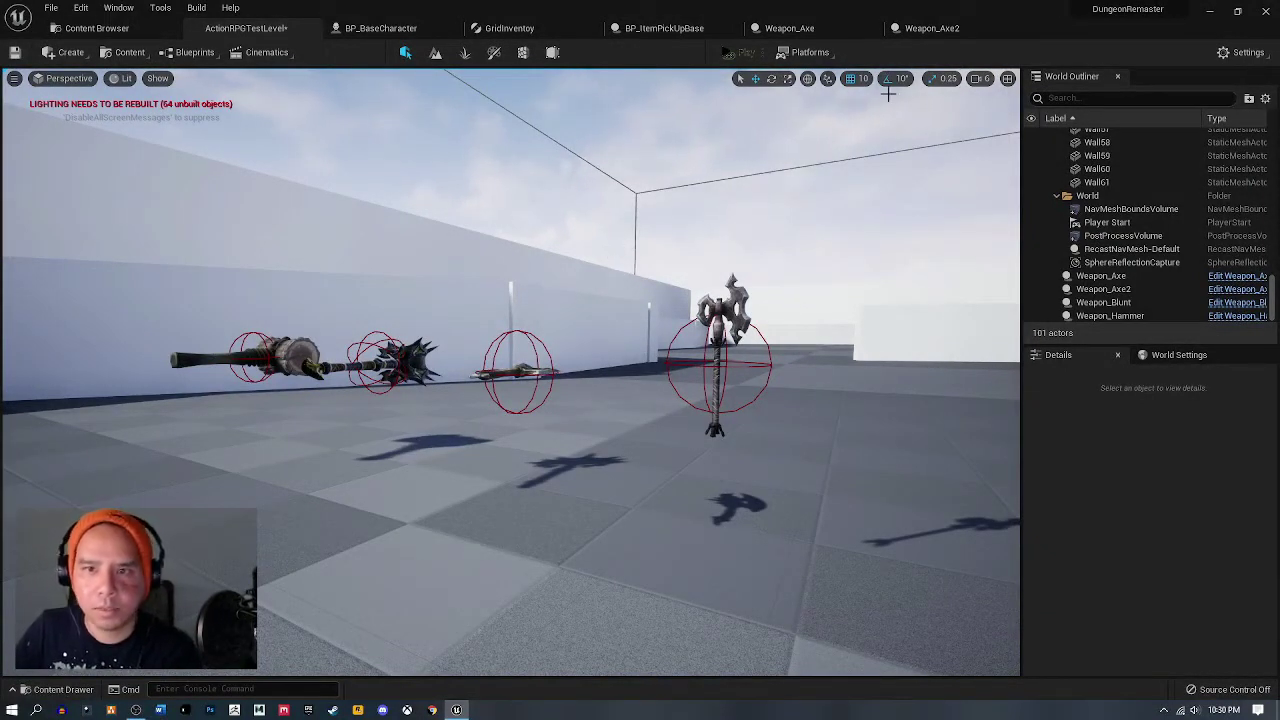
# Locate the skeletal mesh asset used by Weapon_Axe2 in the project content and check its physics asset details.
pyautogui.click(907, 30)
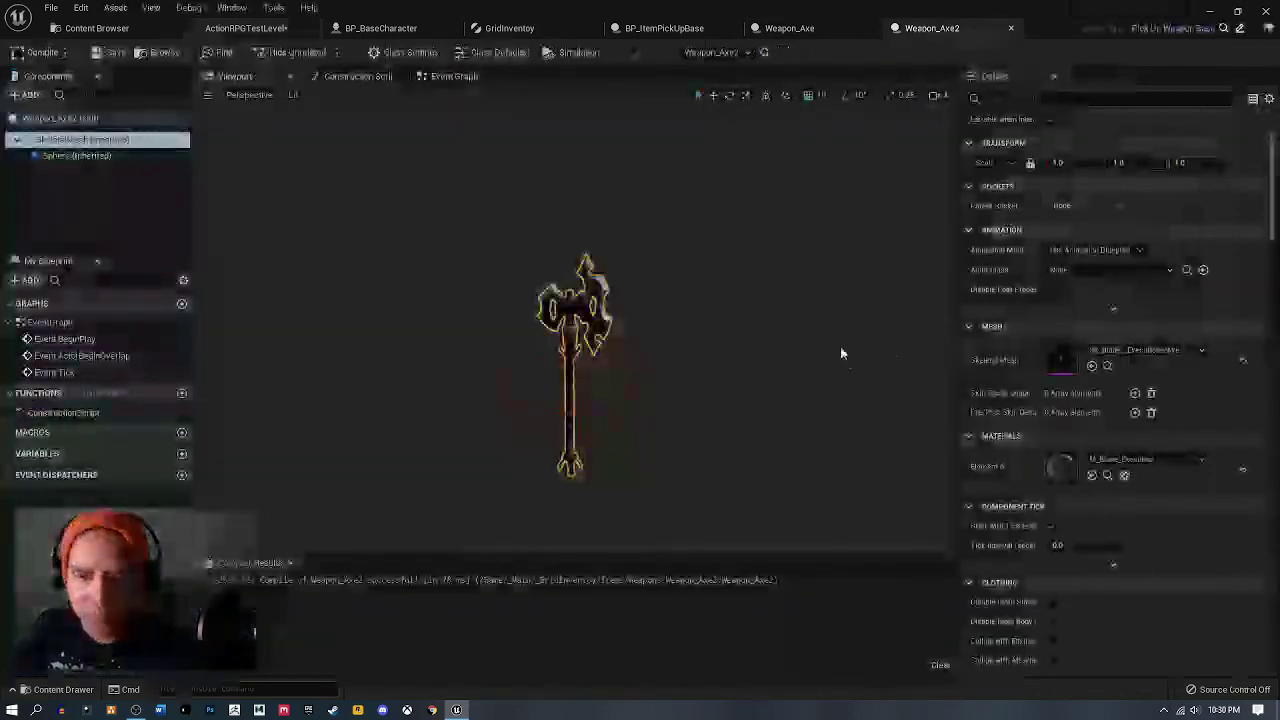
pyautogui.click(1108, 366)
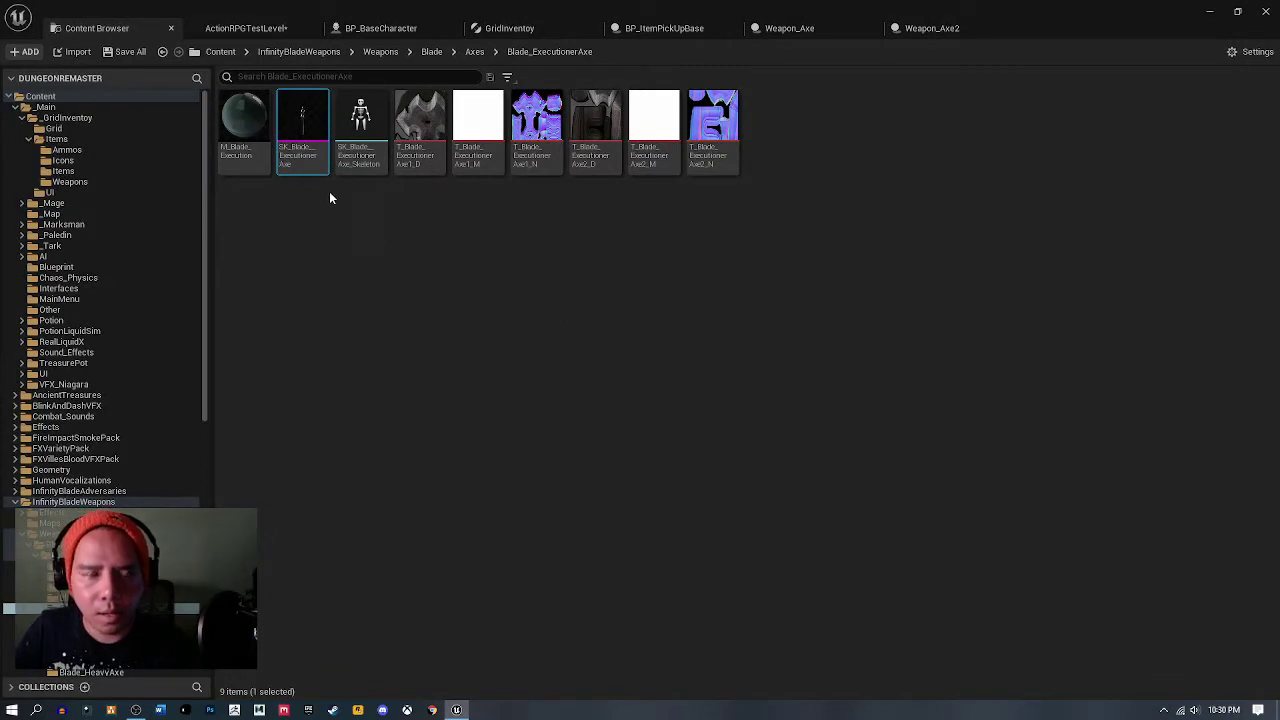
pyautogui.moveTo(307, 162)
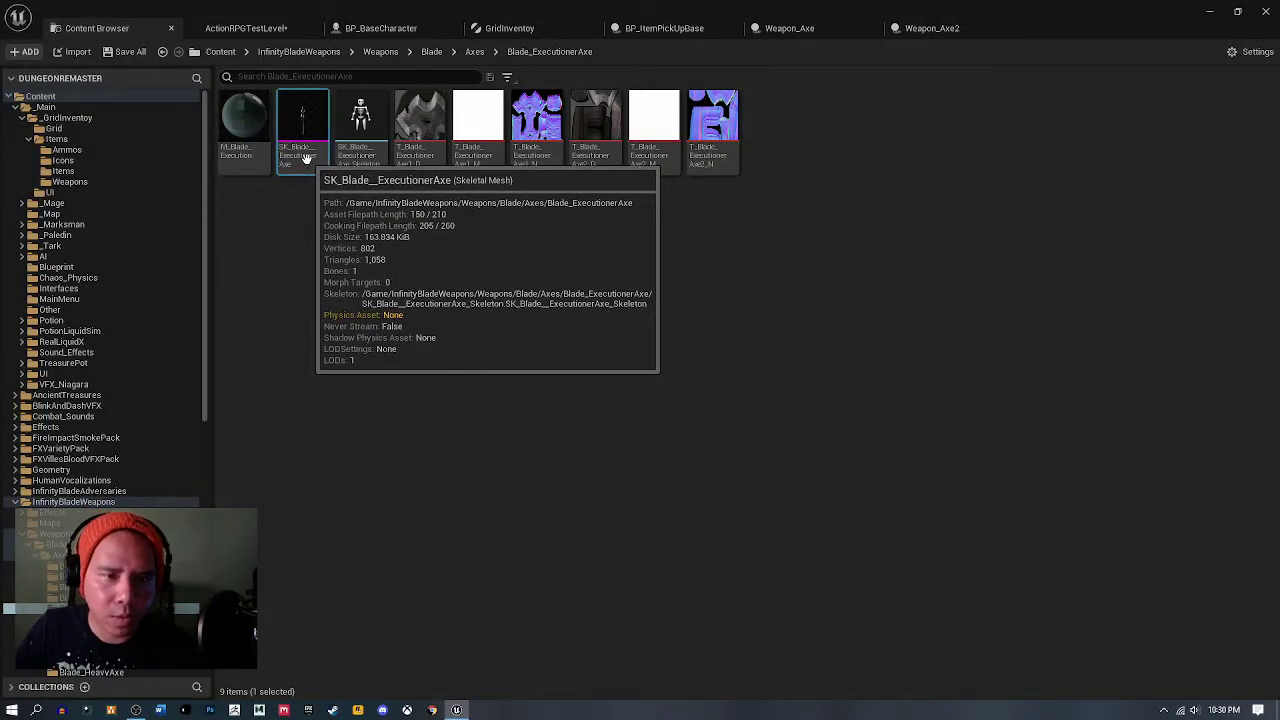
# Create a physics asset from the SK_Blade__ExecutionerAxe mesh with the Box primitive type, inspect its collision body and save it.
pyautogui.rightClick(307, 163)
pyautogui.moveTo(444, 189)
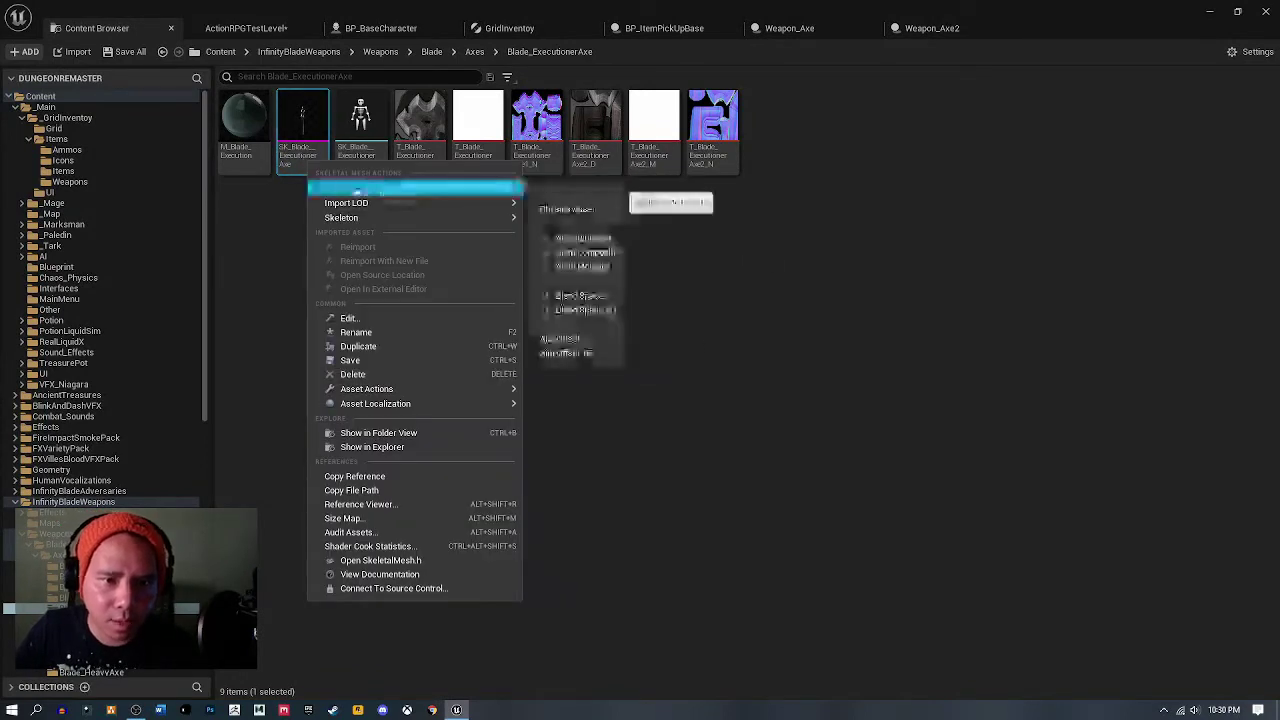
pyautogui.moveTo(568, 209)
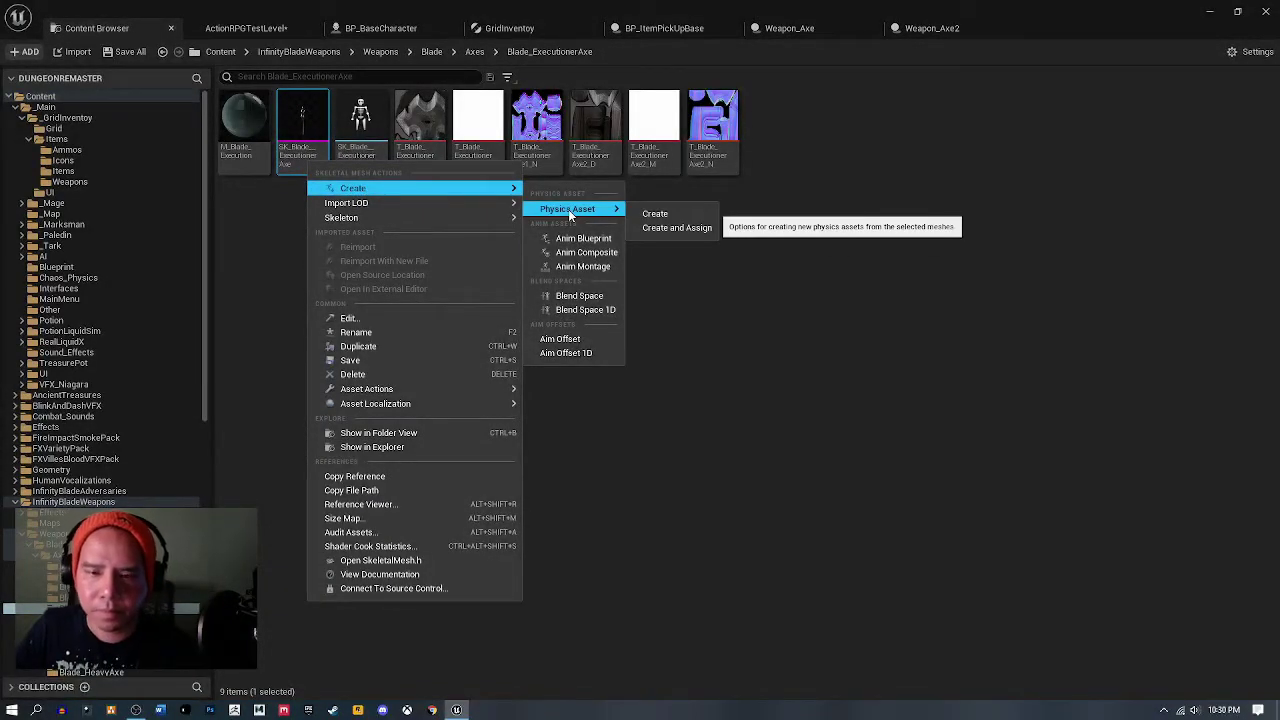
pyautogui.click(655, 214)
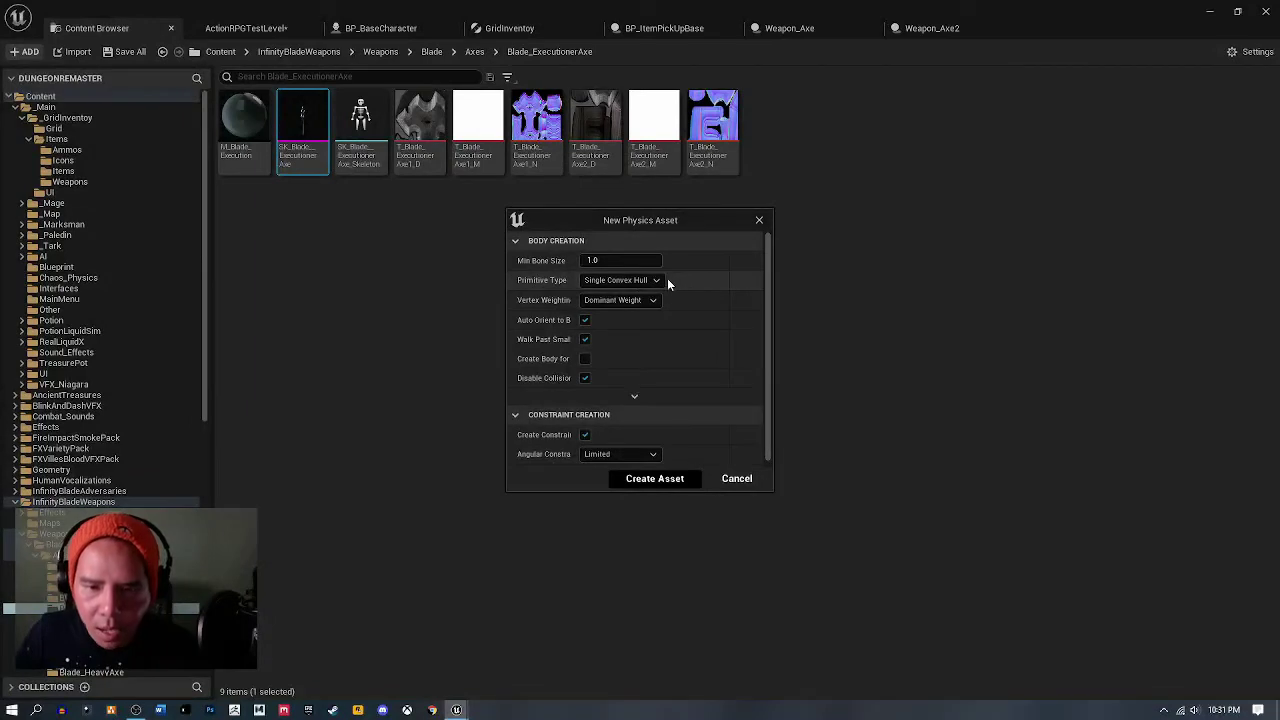
pyautogui.click(654, 281)
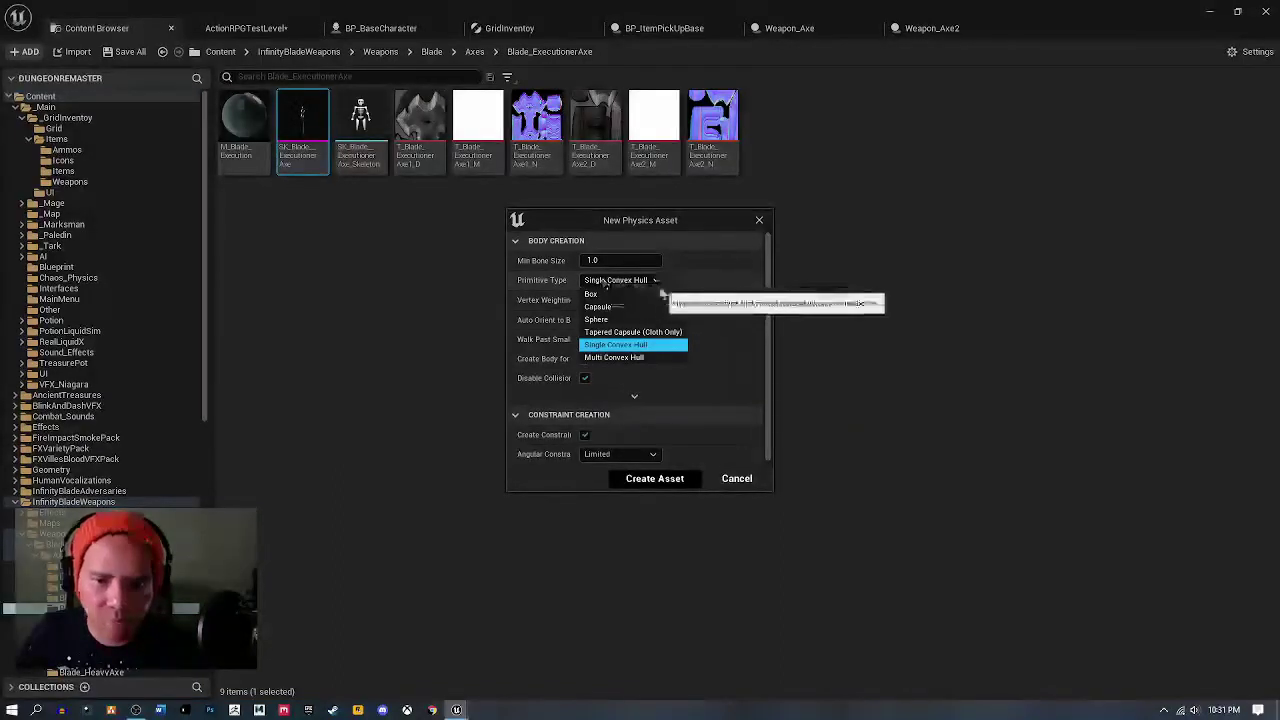
pyautogui.click(605, 295)
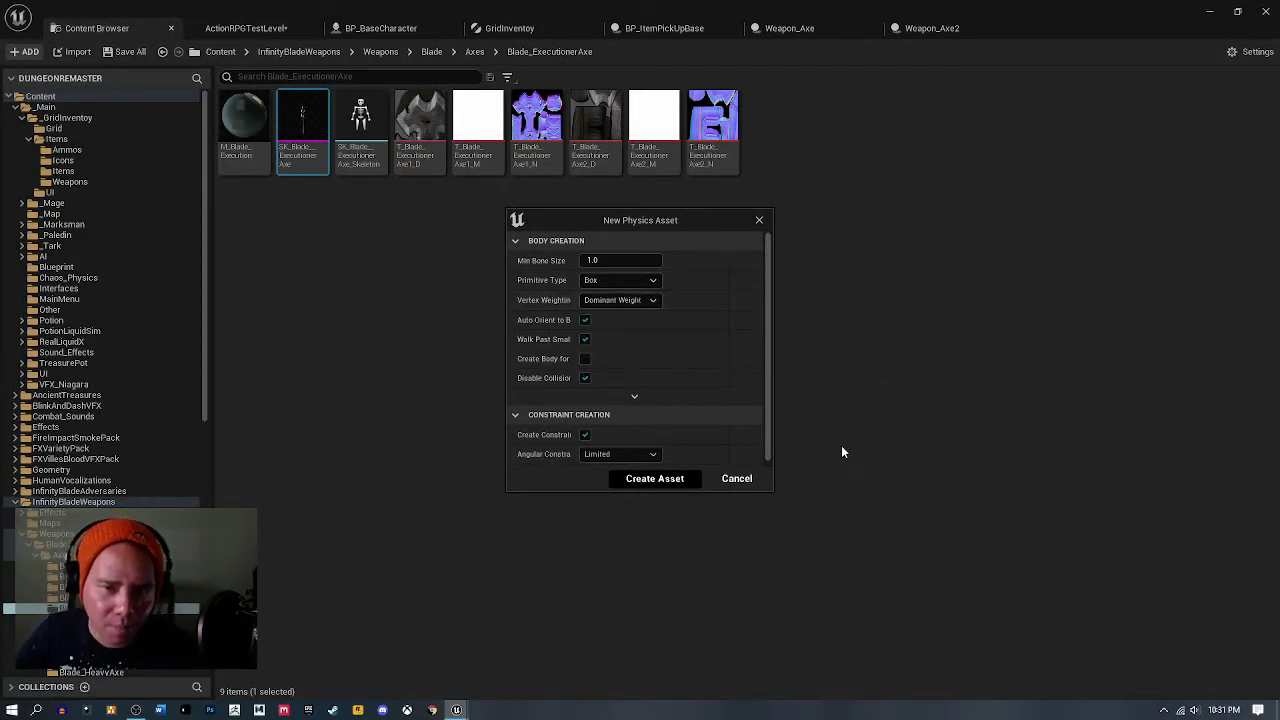
pyautogui.click(655, 479)
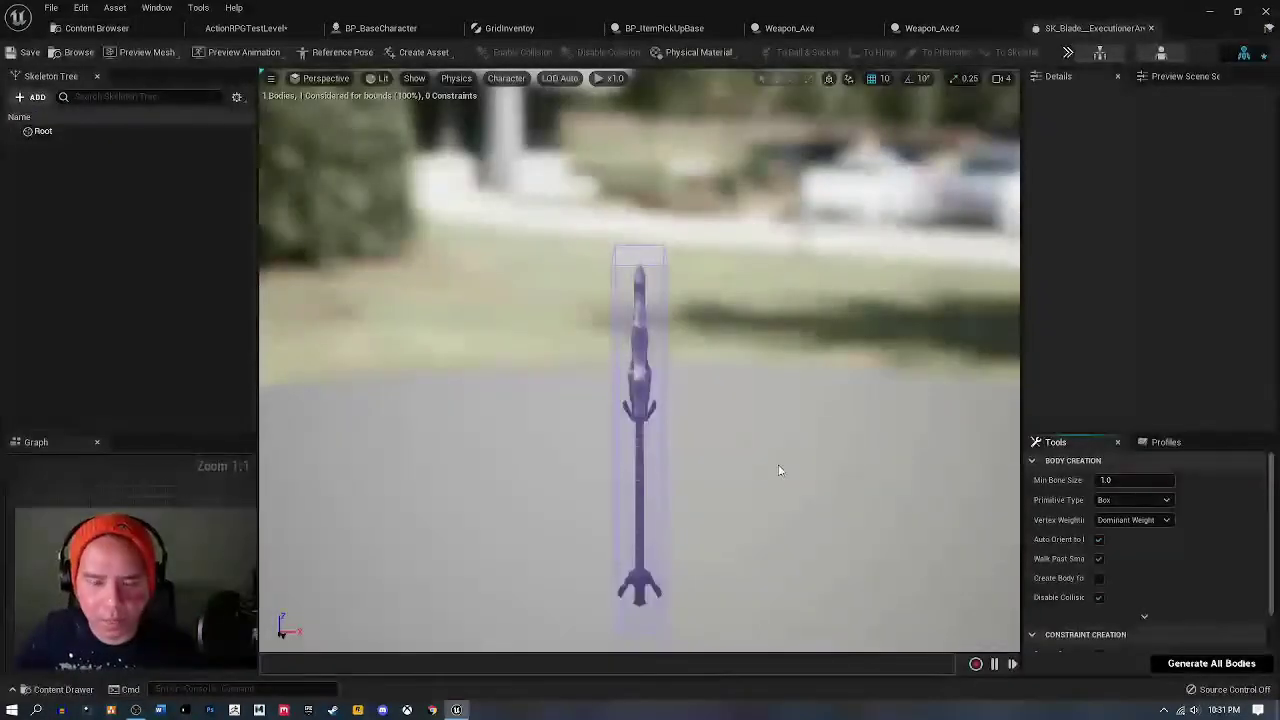
pyautogui.moveTo(643, 440); pyautogui.dragTo(700, 480)
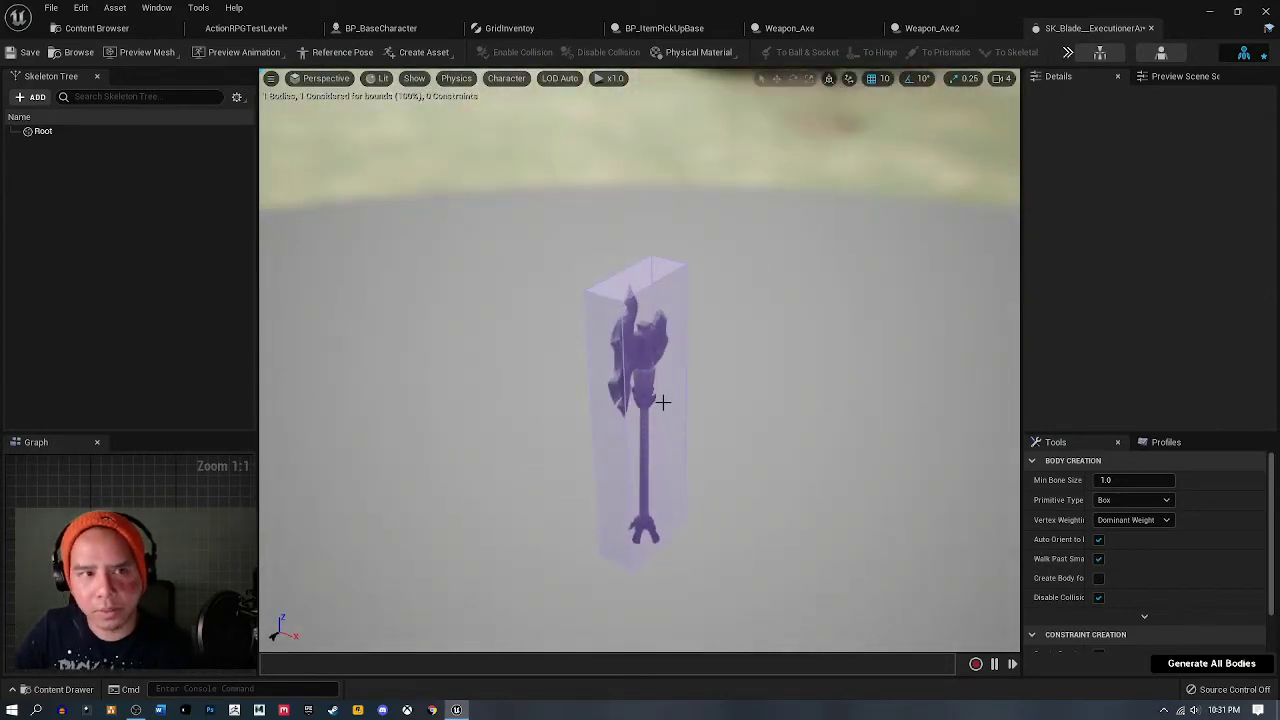
pyautogui.moveTo(601, 395); pyautogui.dragTo(605, 420)
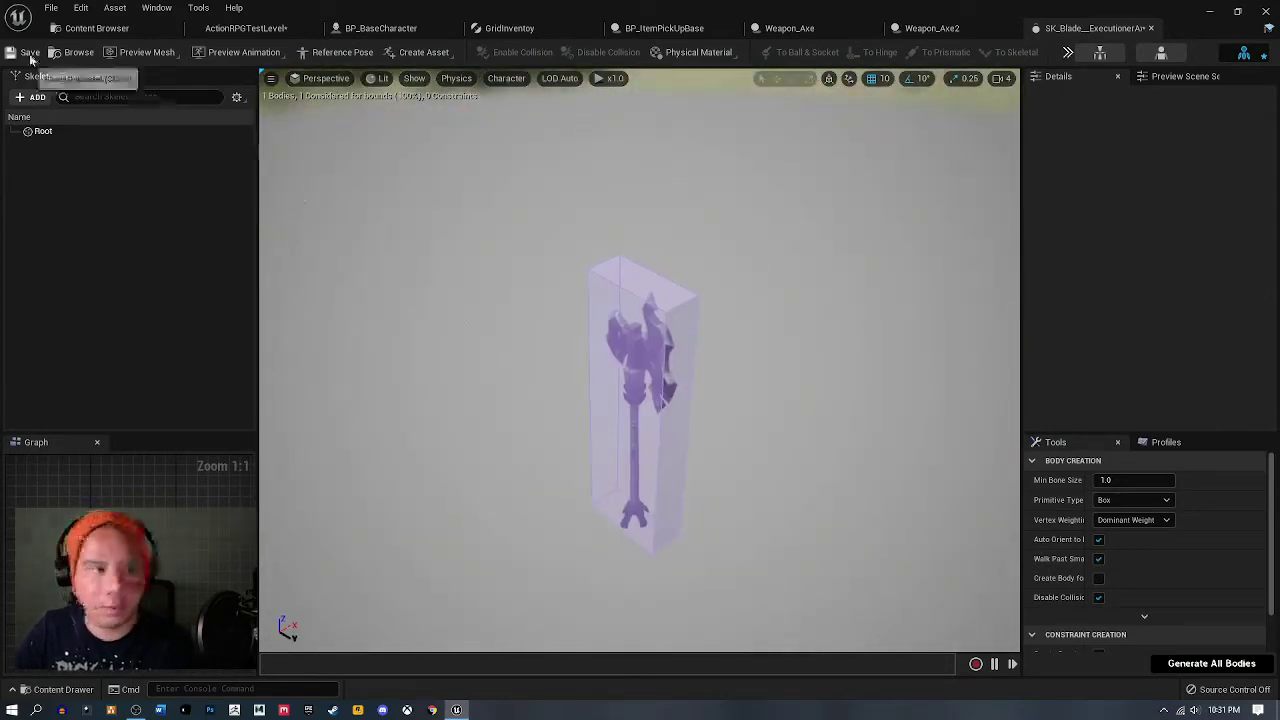
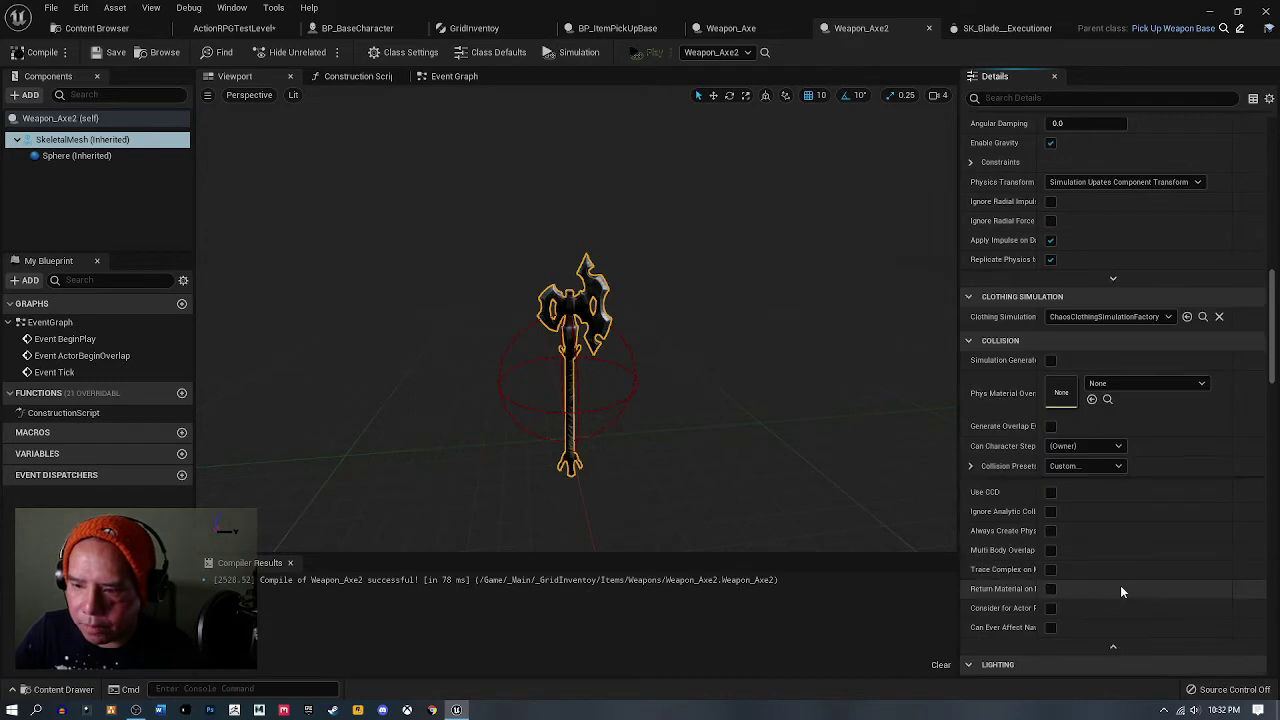
# Expand the advanced physics settings of Weapon_Axe2's SkeletalMesh component and widen the property names to find Physics Asset Override.
pyautogui.scroll(4, 1160, 482)
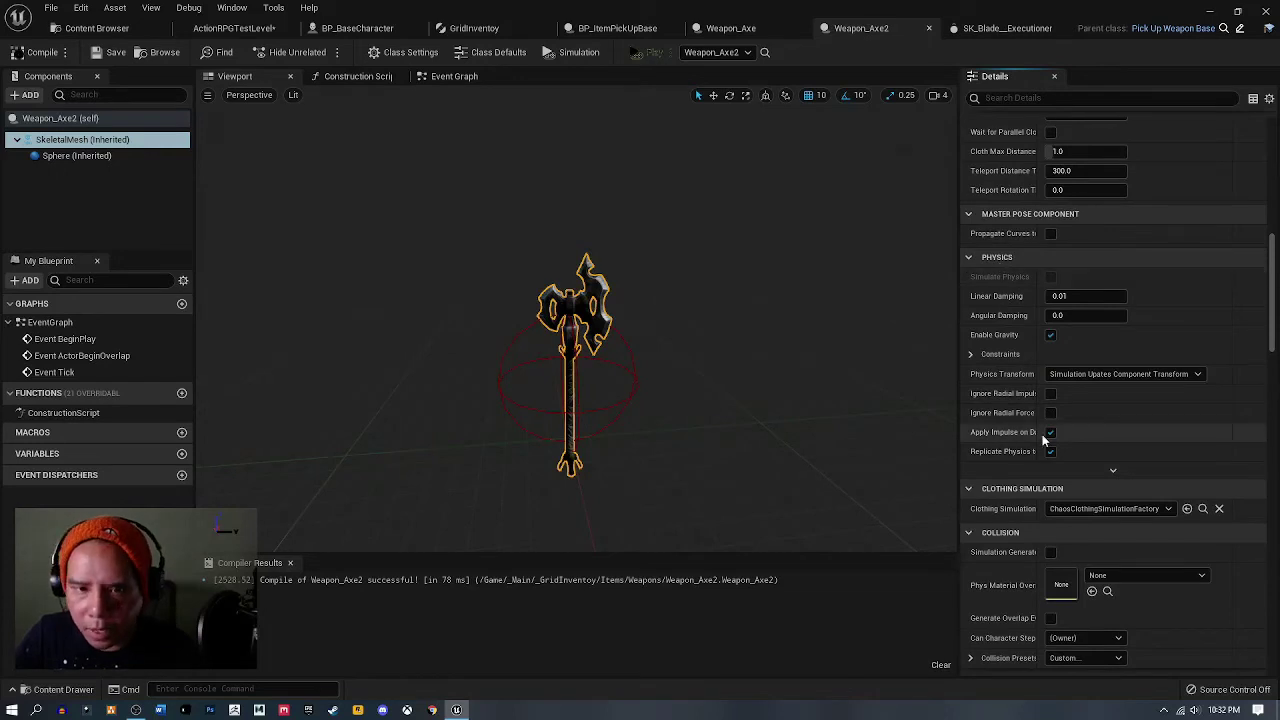
pyautogui.click(1114, 472)
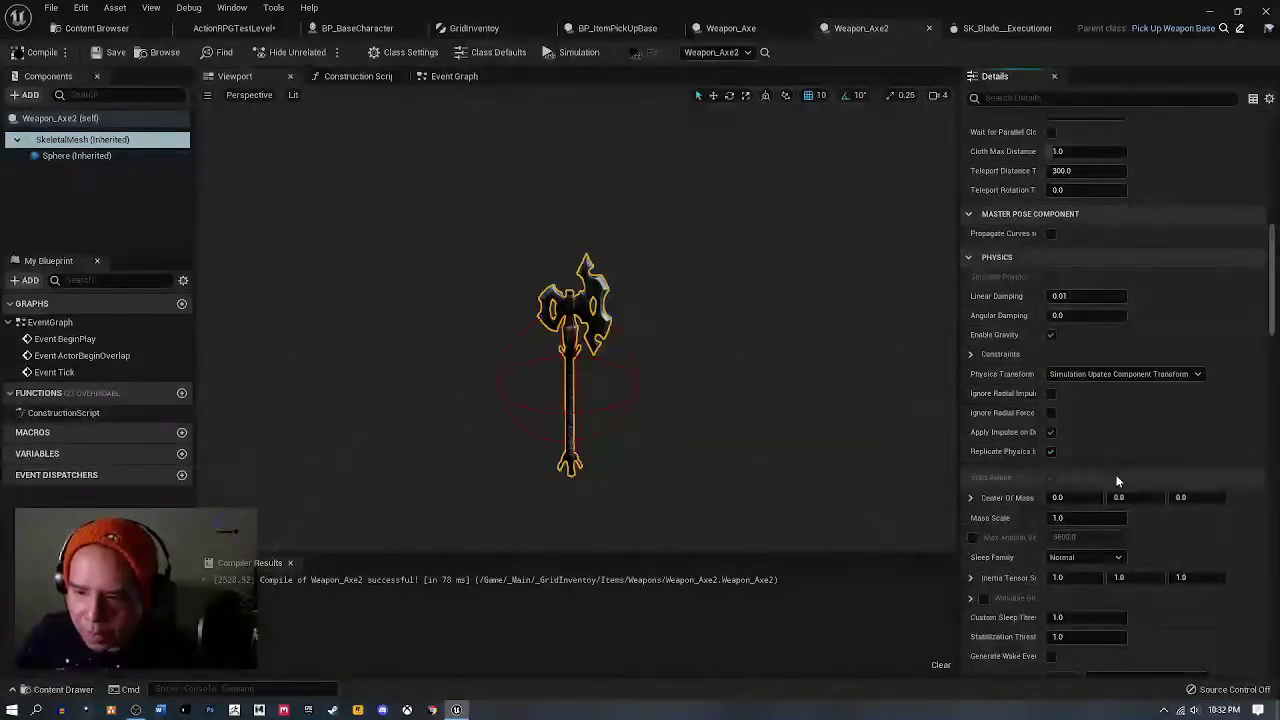
pyautogui.scroll(-3, 1116, 475)
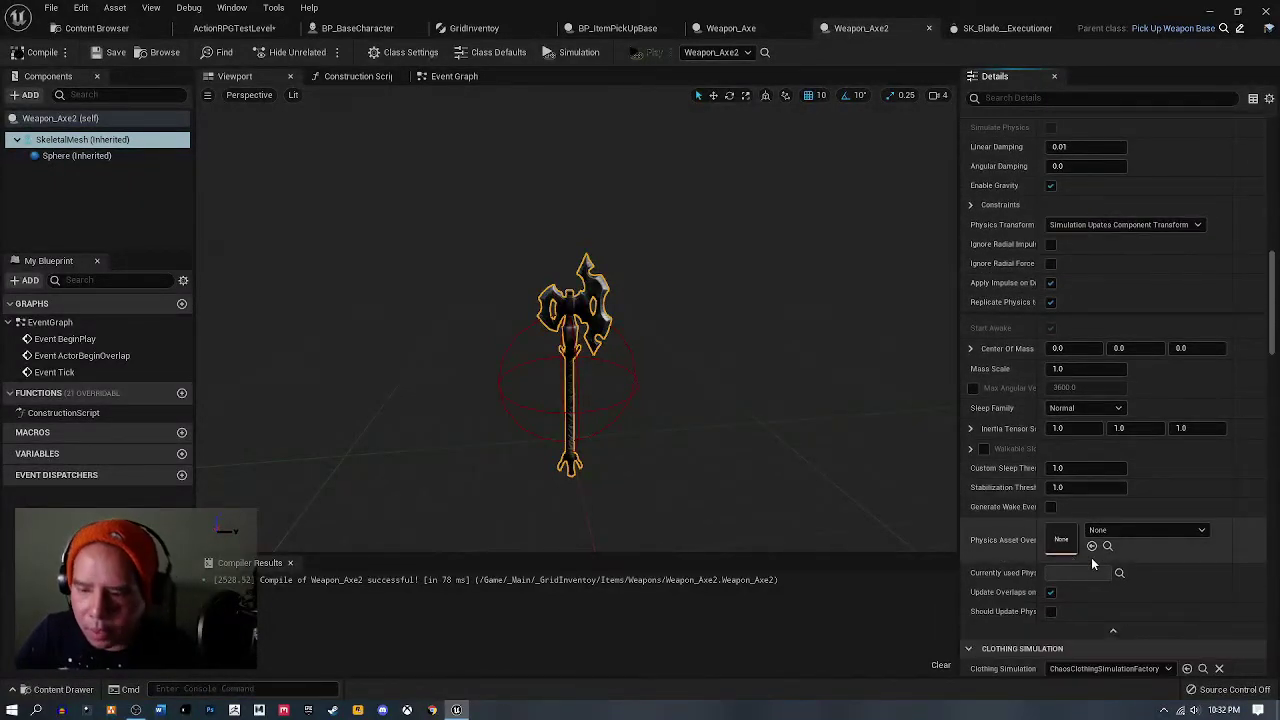
pyautogui.moveTo(1041, 532); pyautogui.dragTo(983, 556)
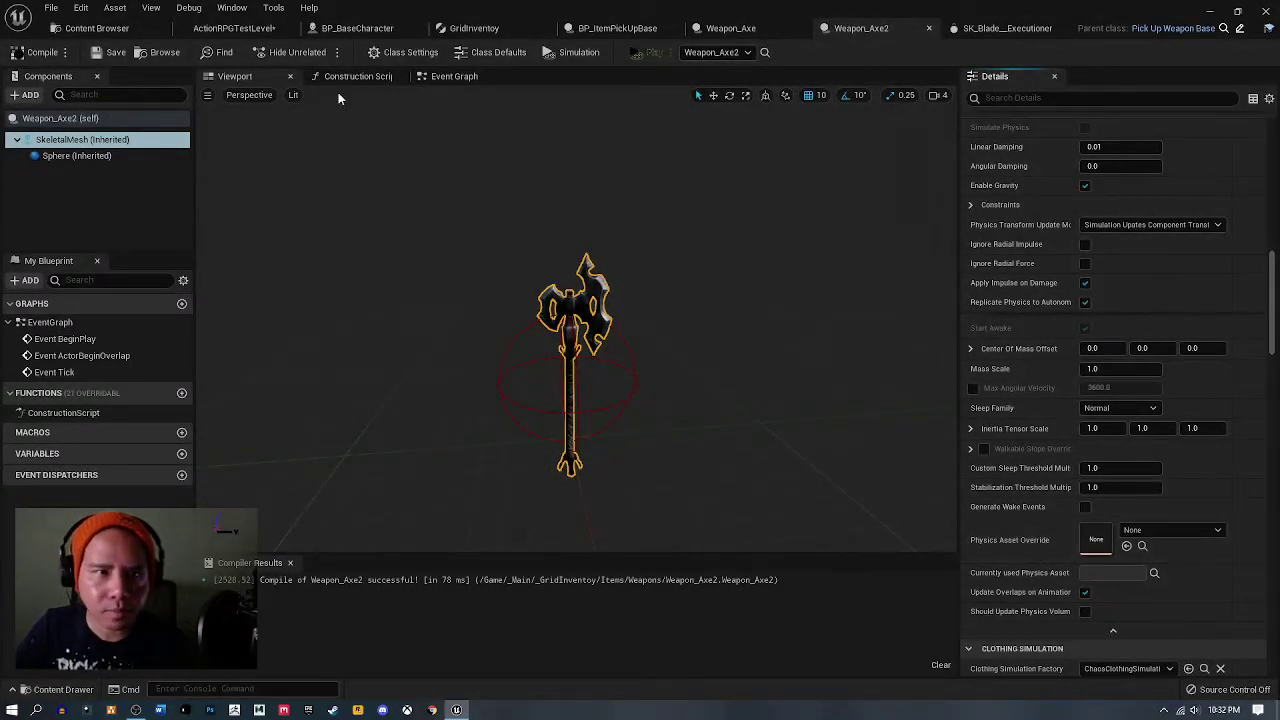
# Assign the new SK_Blade__ExecutionerAxe physics asset as the SkeletalMesh component's Physics Asset Override, and compile and save Weapon_Axe2.
pyautogui.click(100, 28)
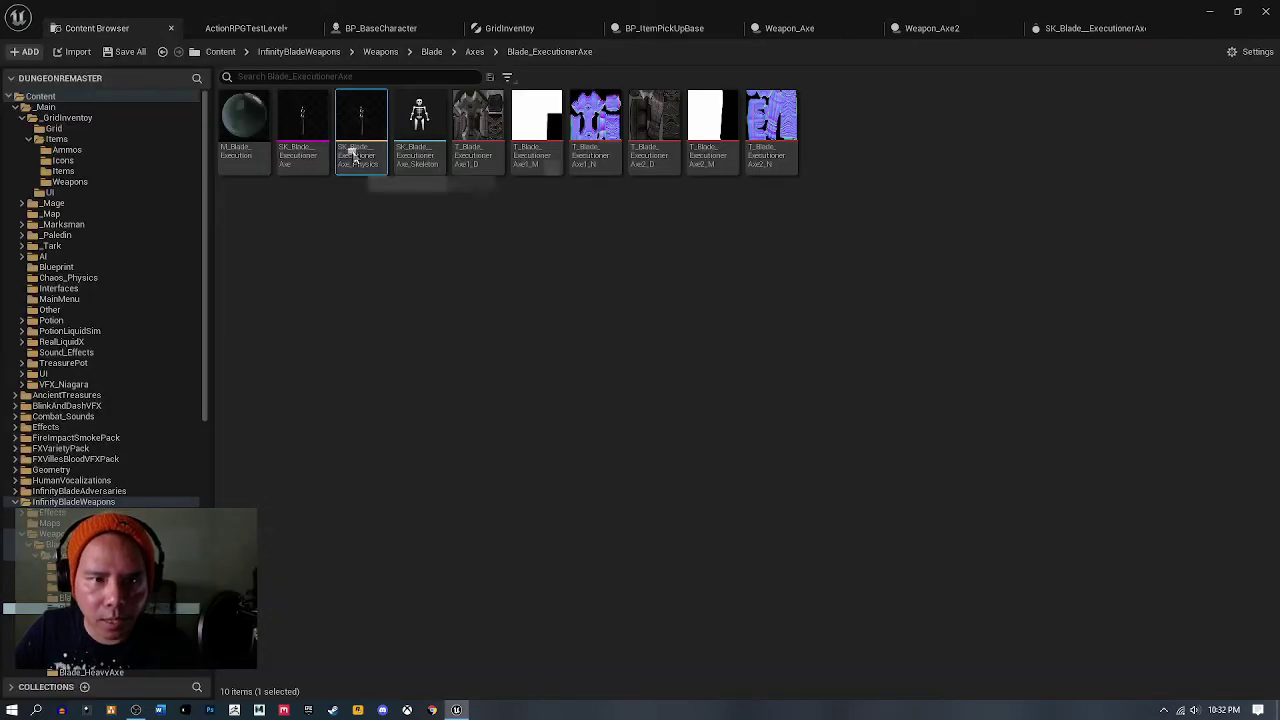
pyautogui.click(620, 302)
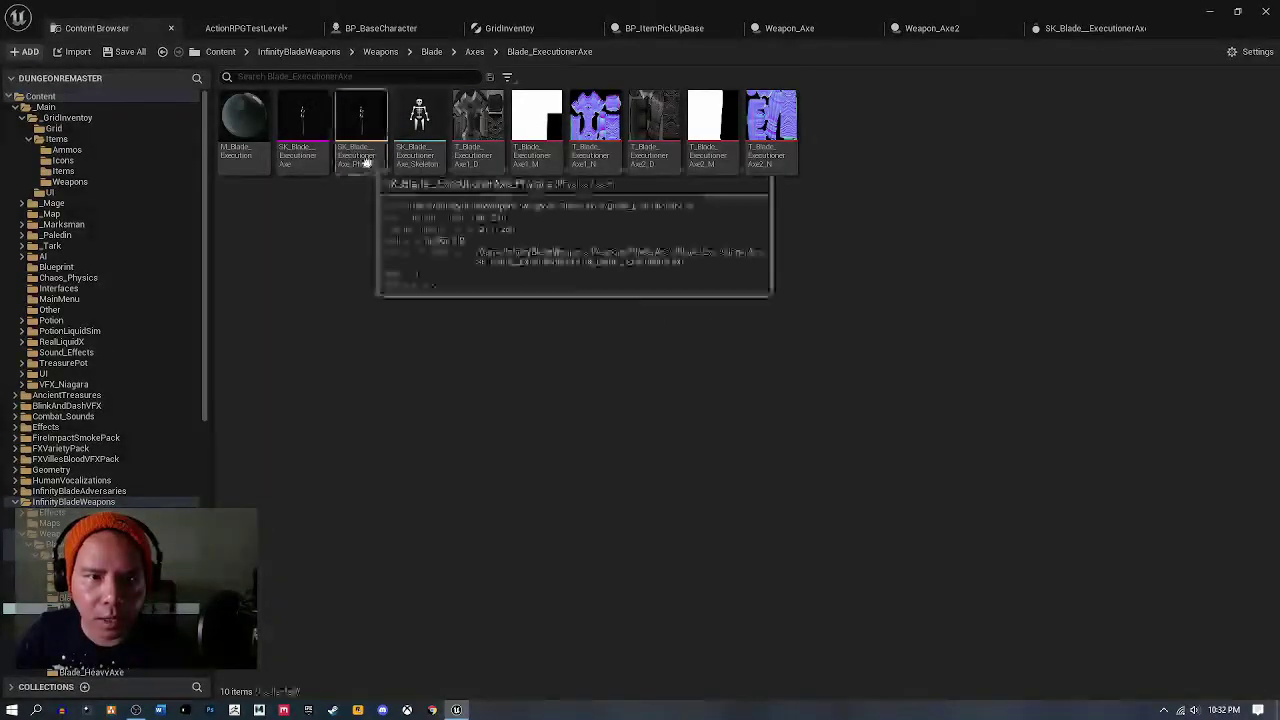
pyautogui.click(366, 163)
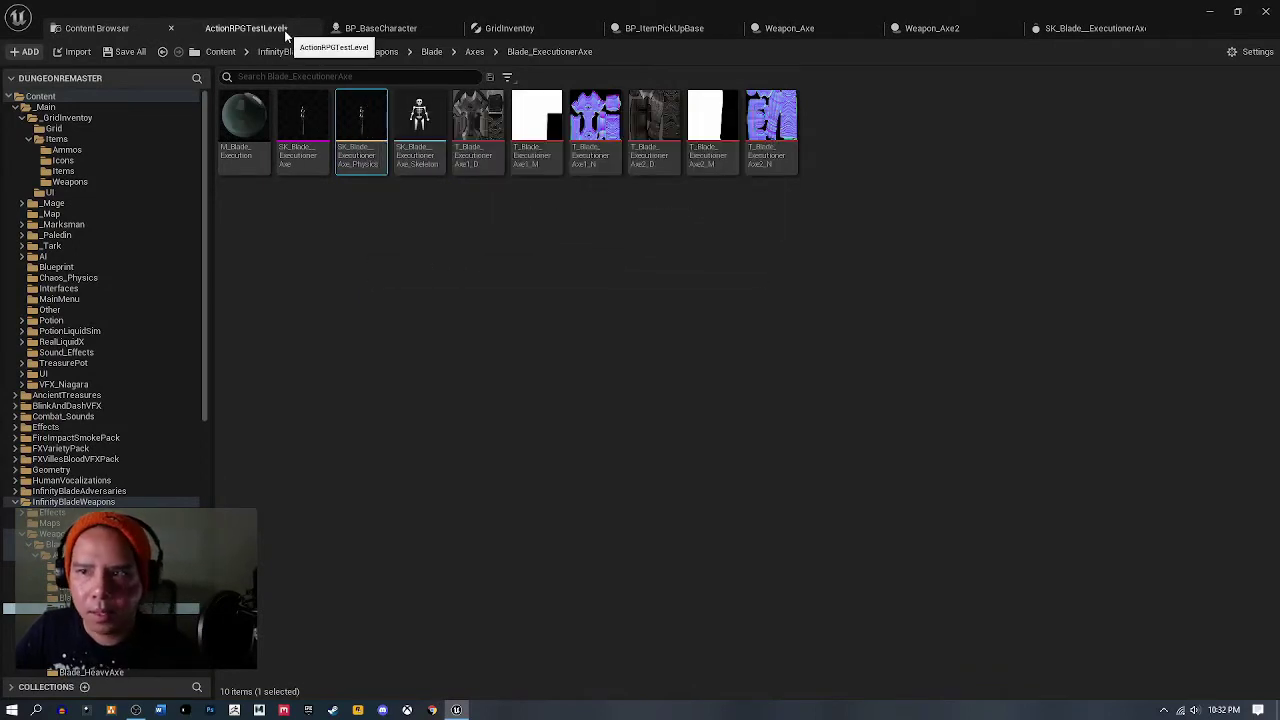
pyautogui.click(1085, 28)
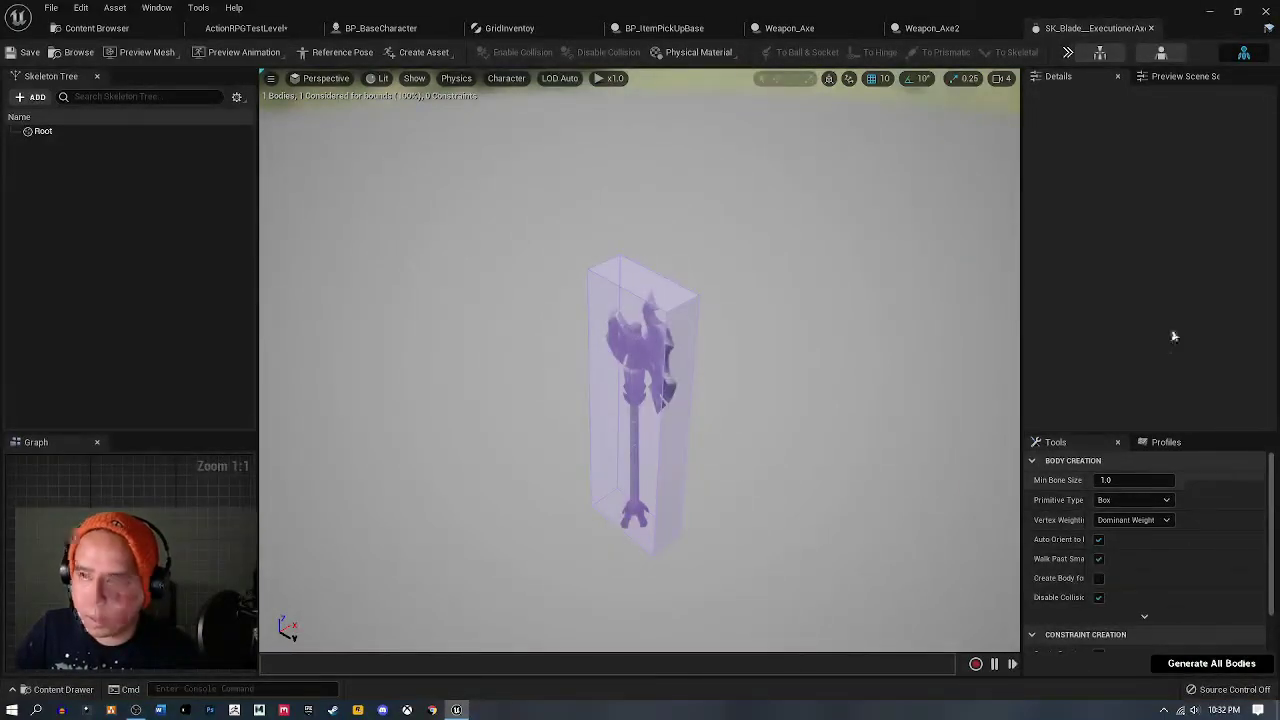
pyautogui.click(931, 28)
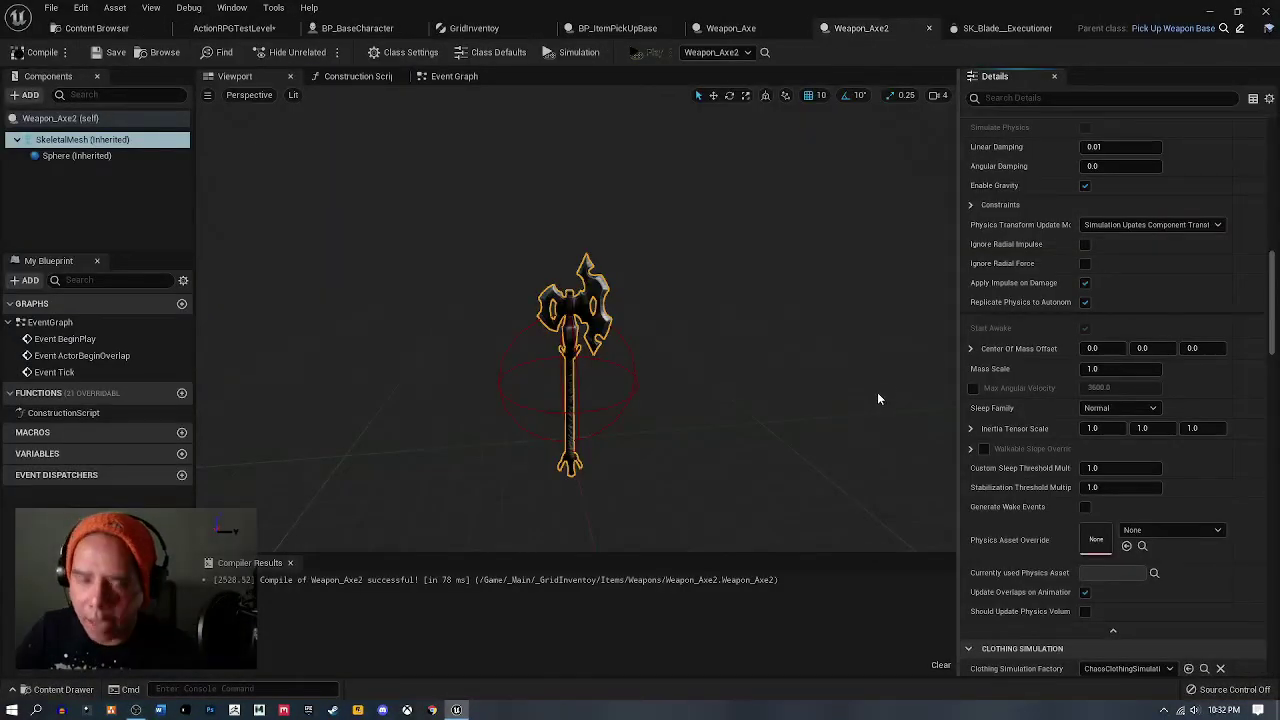
pyautogui.click(1127, 547)
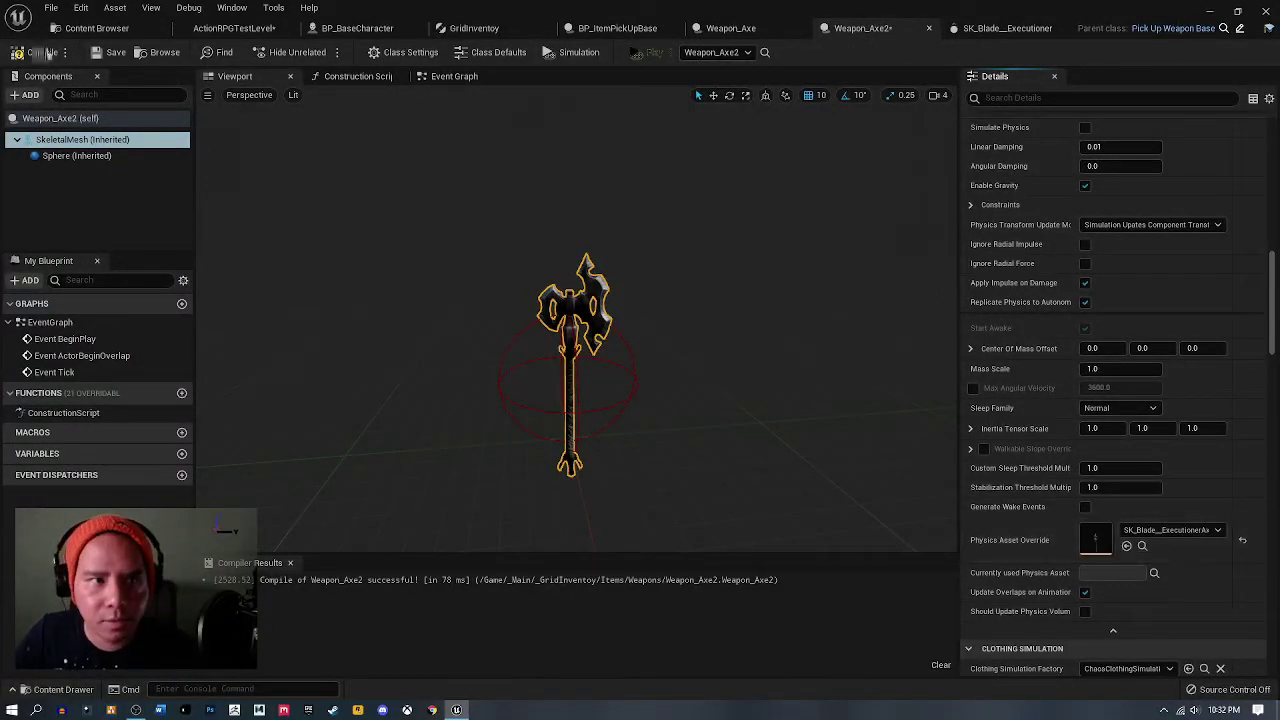
pyautogui.click(96, 53)
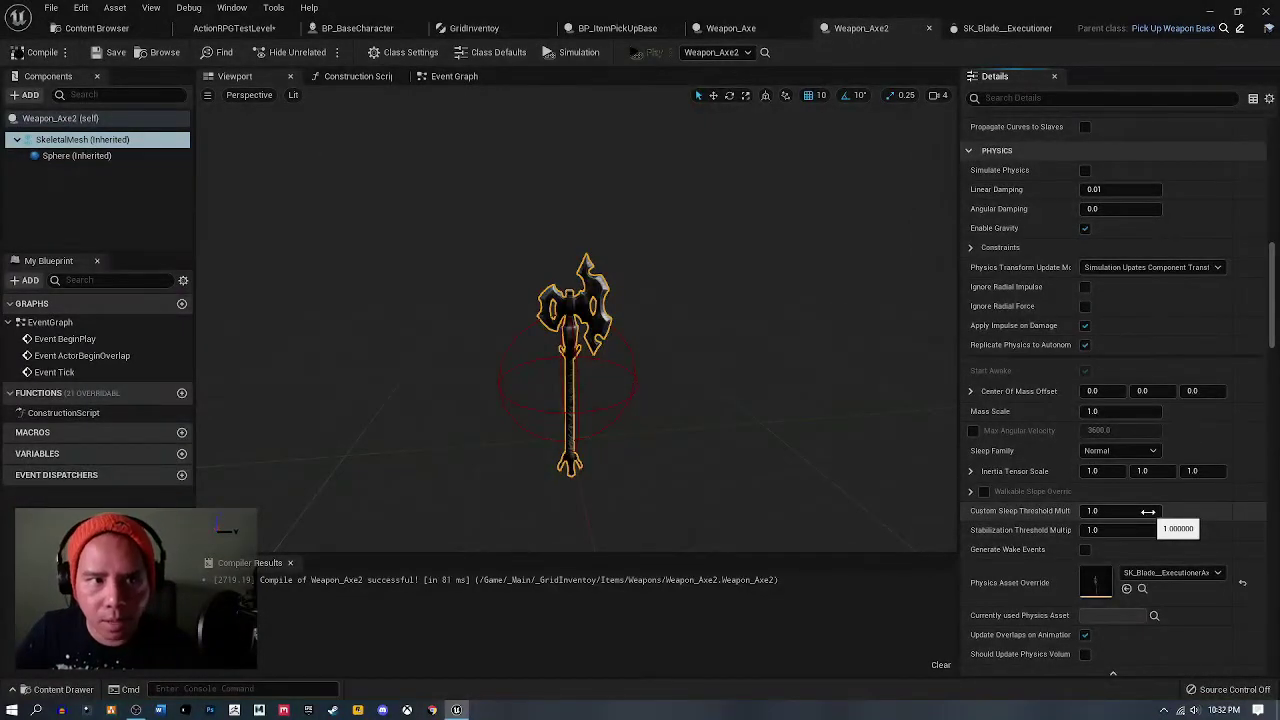
pyautogui.scroll(3, 1147, 511)
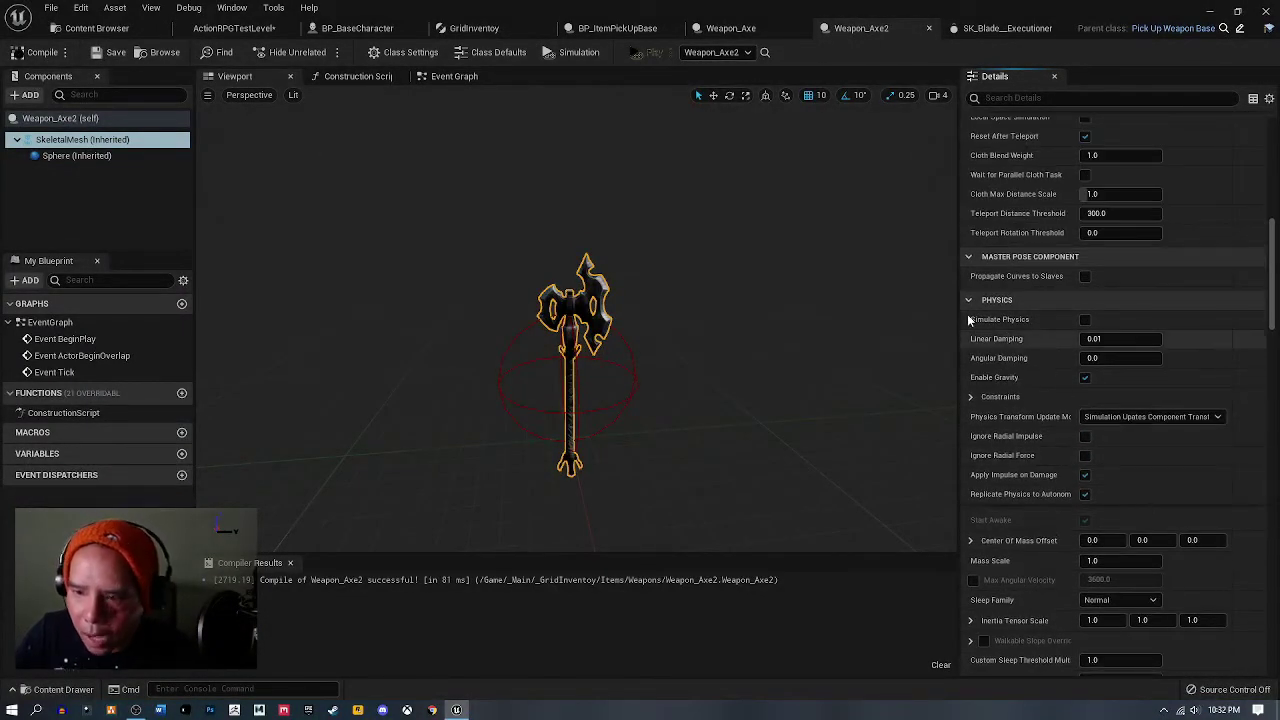
# Enable Simulate Physics on Weapon_Axe2's SkeletalMesh component, compile the Blueprint, and simulate ActionRPGTestLevel to check how the axe drops.
pyautogui.click(1085, 321)
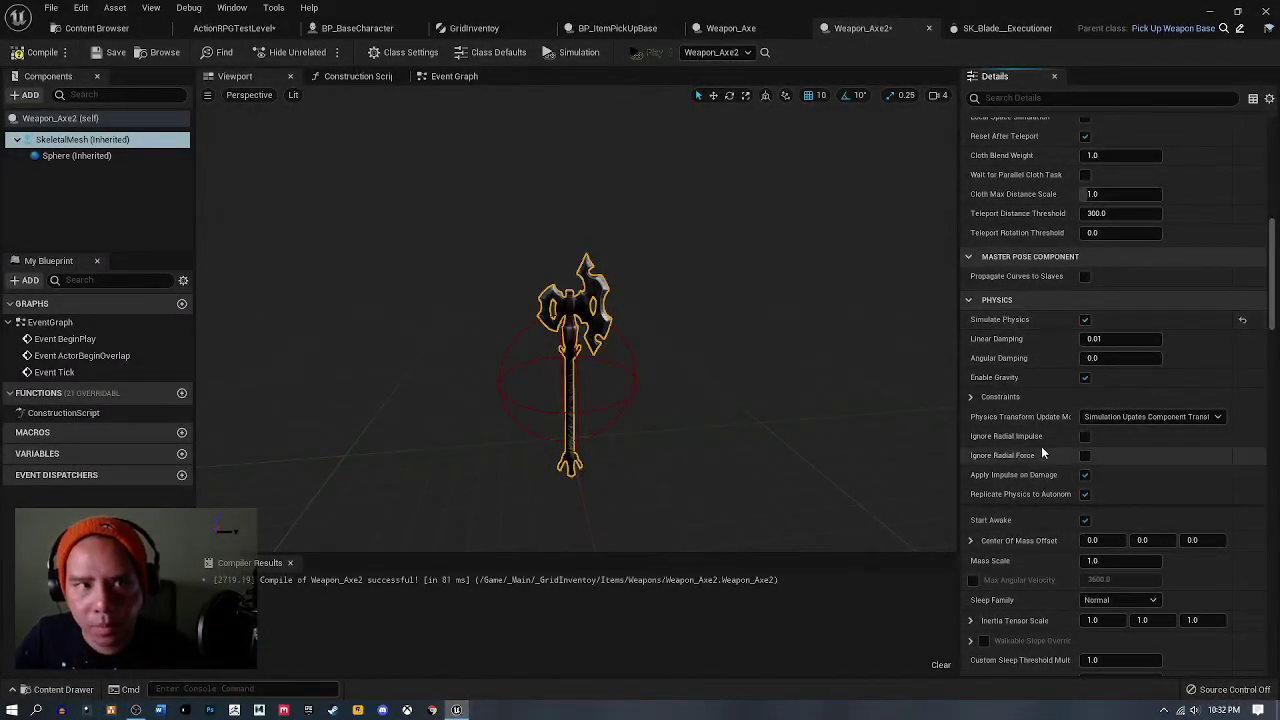
pyautogui.click(35, 56)
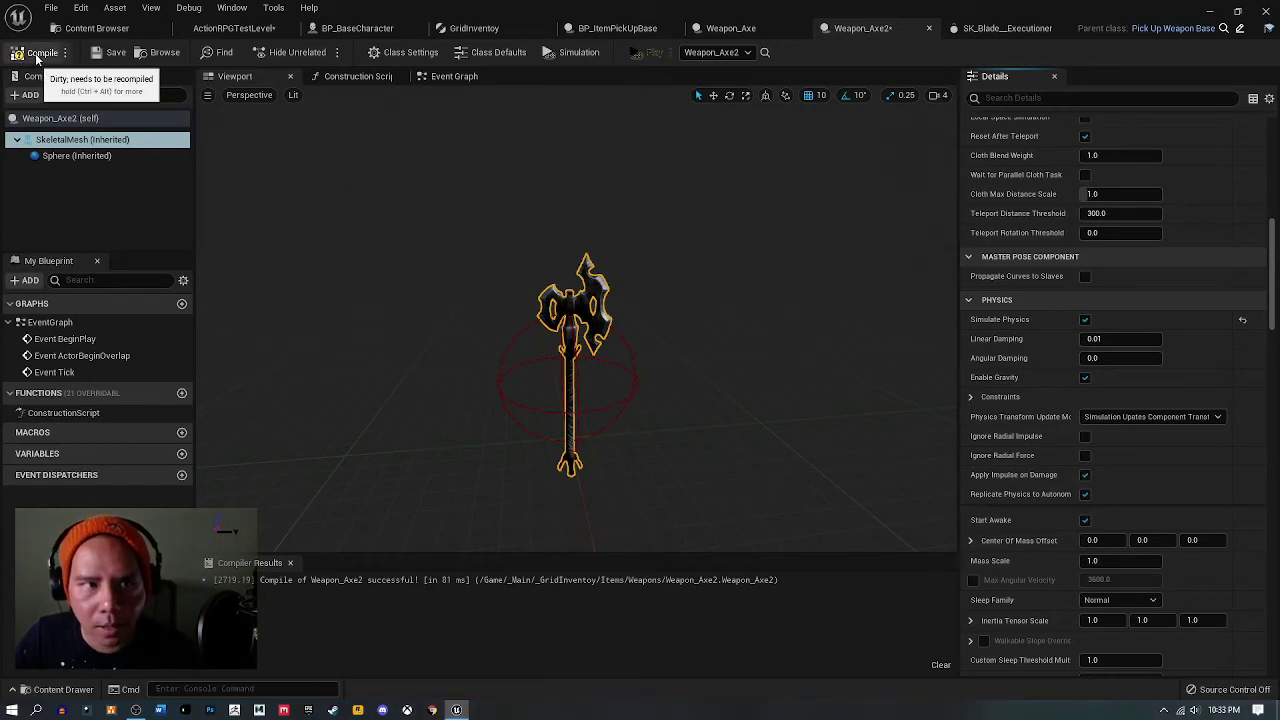
pyautogui.click(238, 28)
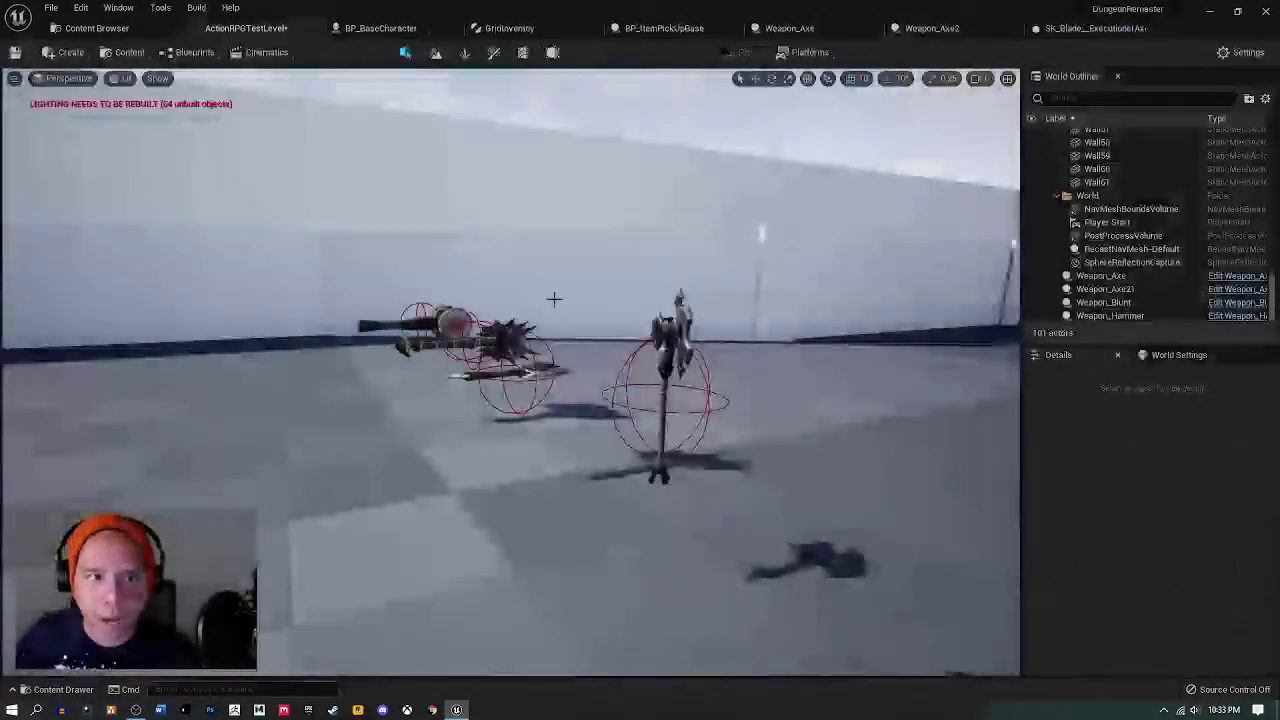
pyautogui.click(740, 55)
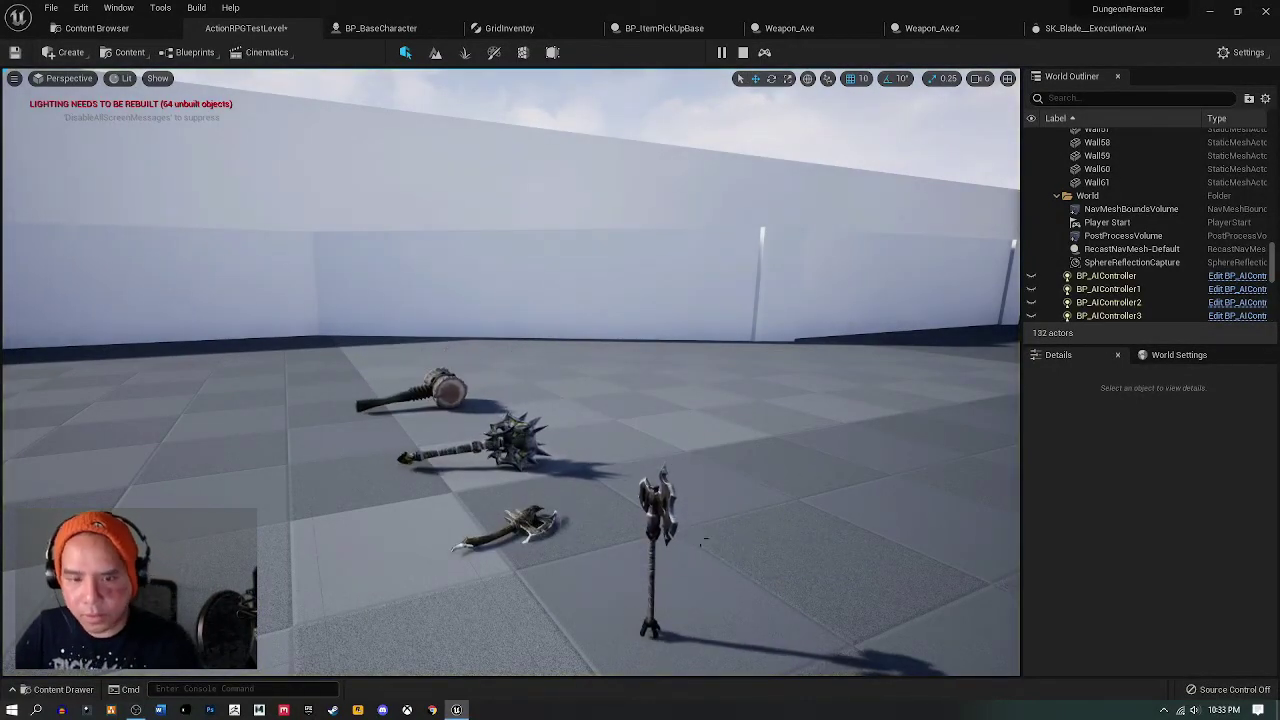
pyautogui.moveTo(704, 541); pyautogui.dragTo(724, 553, button='right')
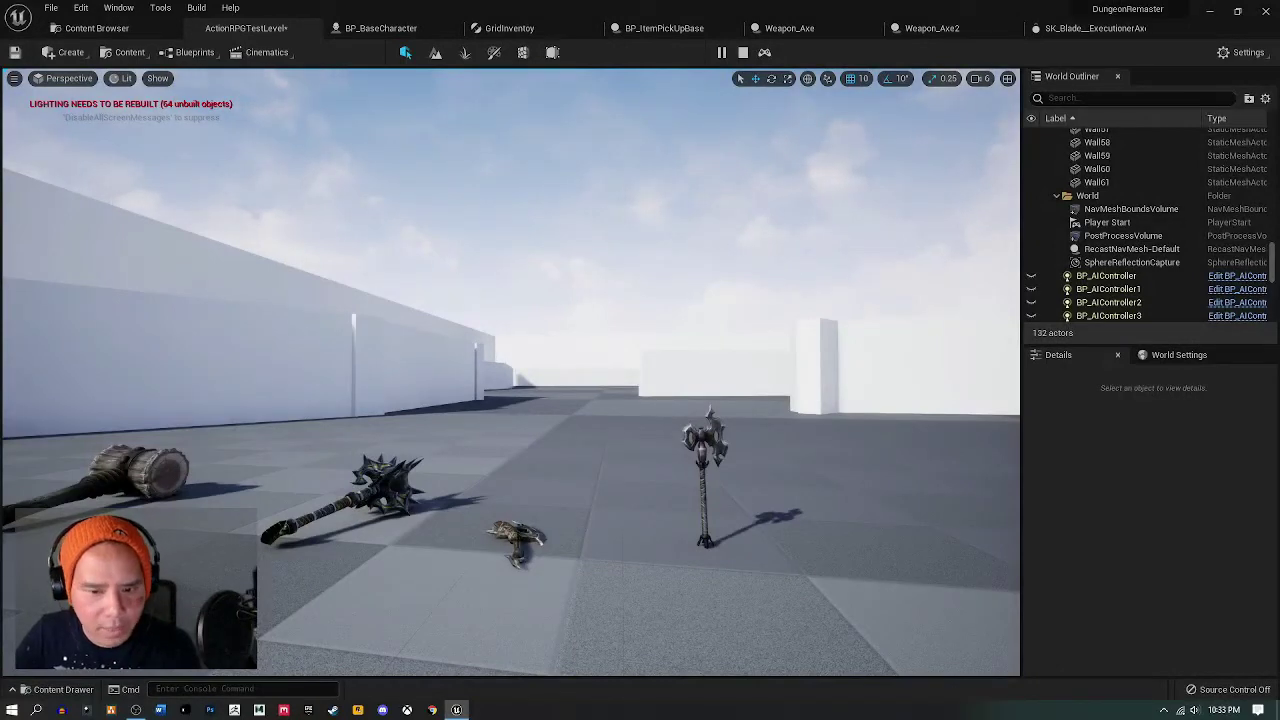
pyautogui.click(743, 52)
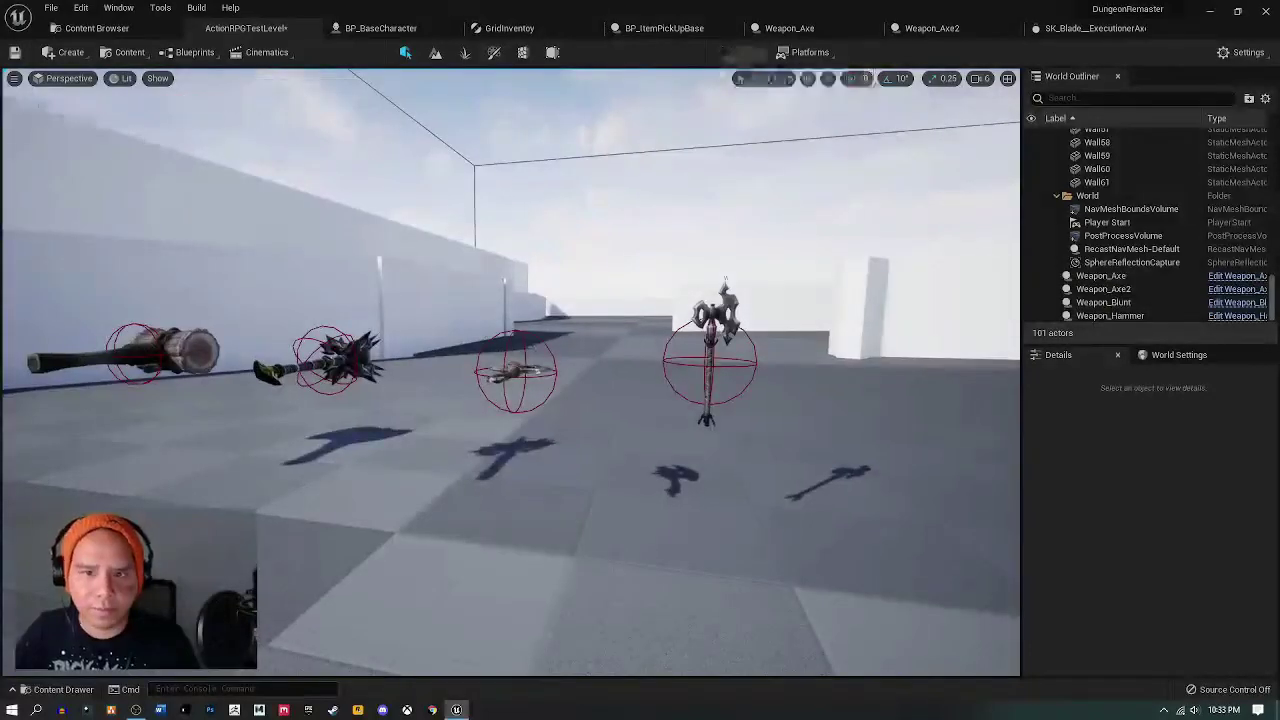
# Rerun the level simulation and examine up close how Weapon_Axe2 lands and rests against the floor with its box collision.
pyautogui.click(721, 52)
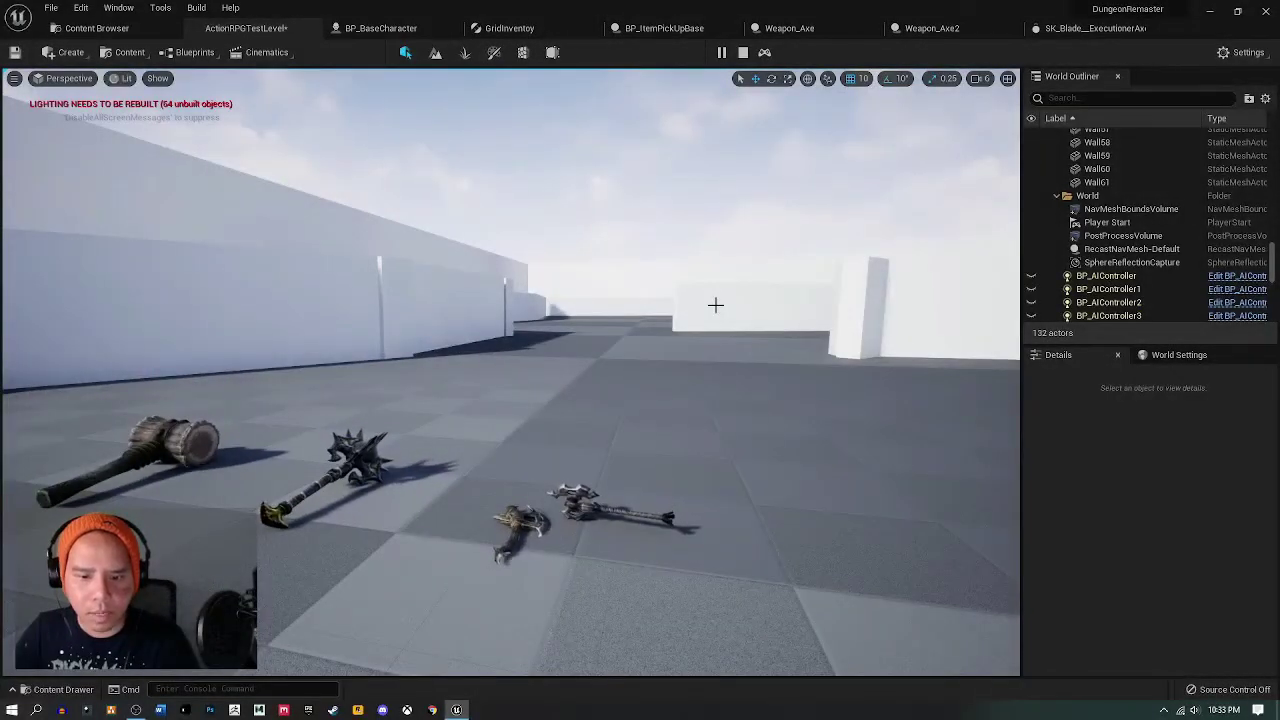
pyautogui.moveTo(715, 304); pyautogui.dragTo(712, 252, button='right')
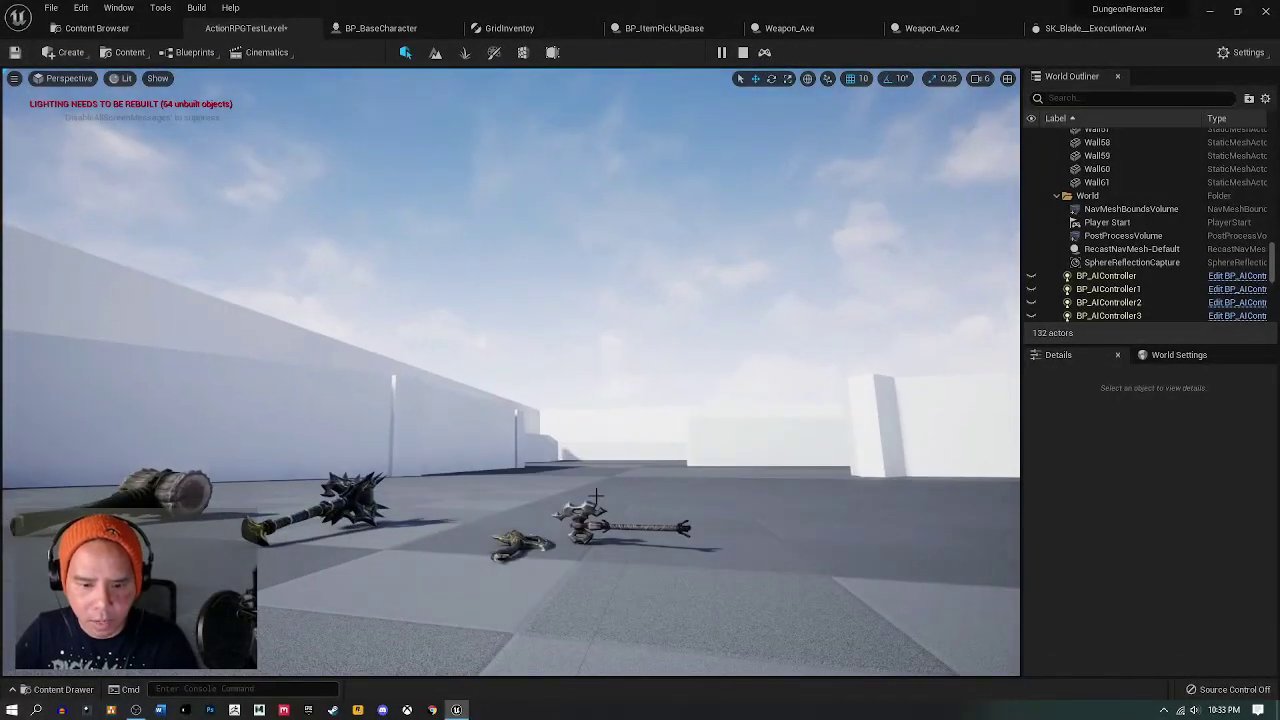
pyautogui.click(596, 512)
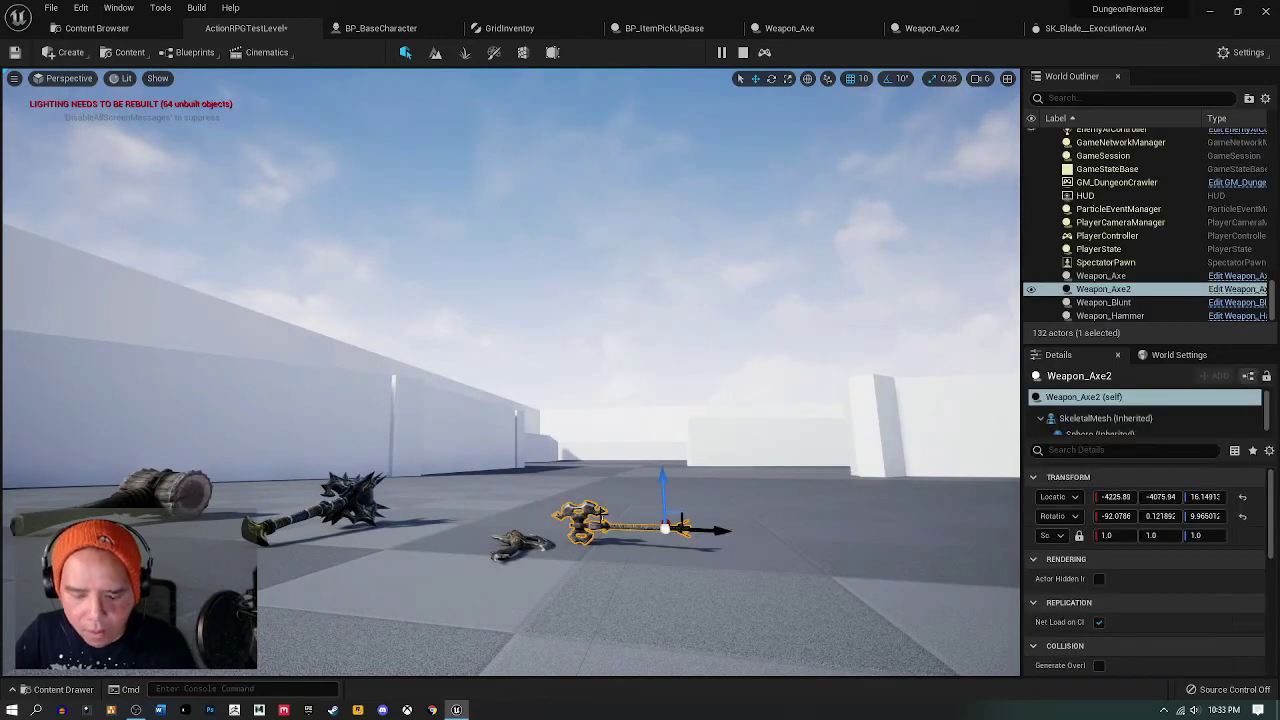
pyautogui.press('f')
pyautogui.keyDown('alt'); pyautogui.moveTo(711, 517); pyautogui.dragTo(700, 480); pyautogui.keyUp('alt')
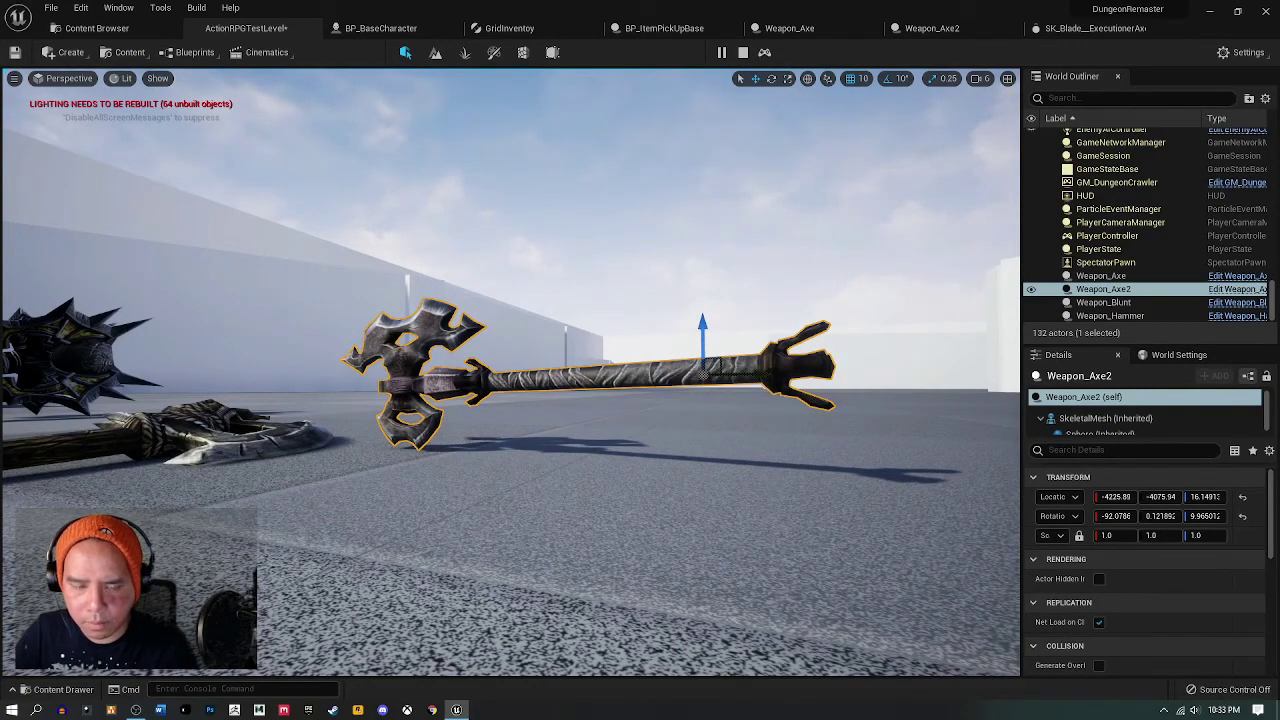
pyautogui.keyDown('alt'); pyautogui.moveTo(700, 480); pyautogui.dragTo(380, 480); pyautogui.keyUp('alt')
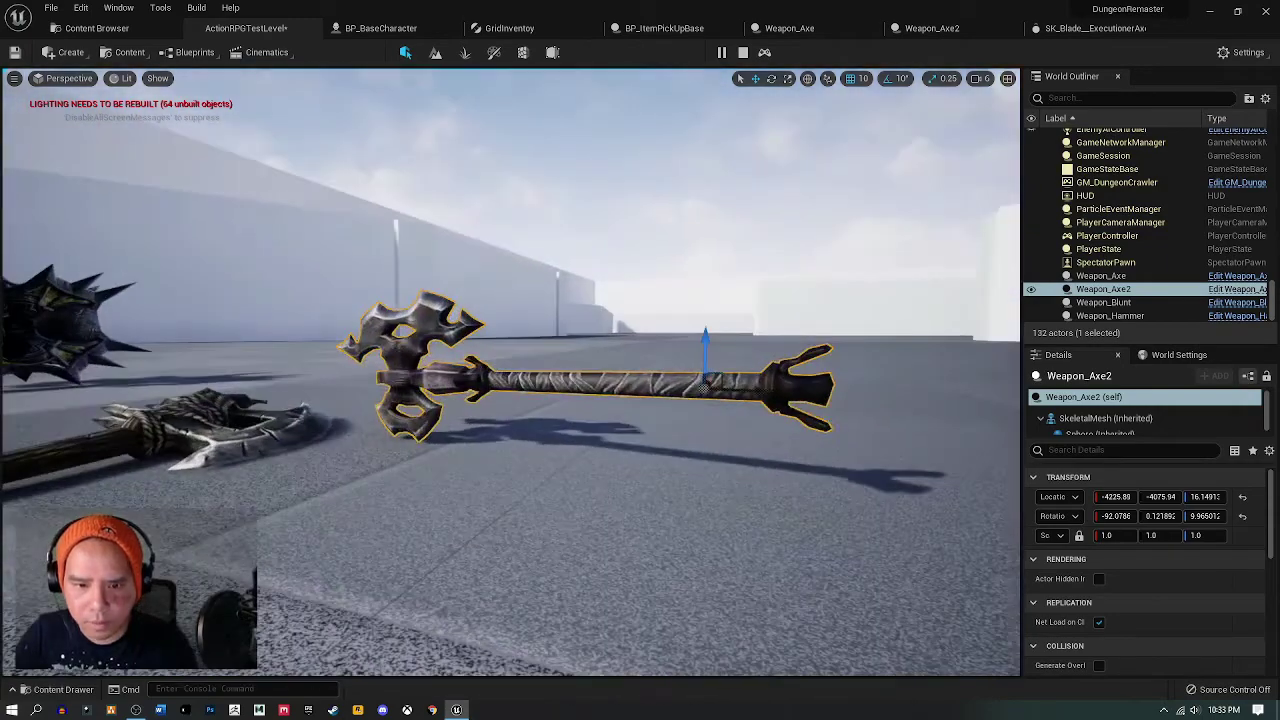
pyautogui.scroll(-5, 510, 375)
pyautogui.click(743, 53)
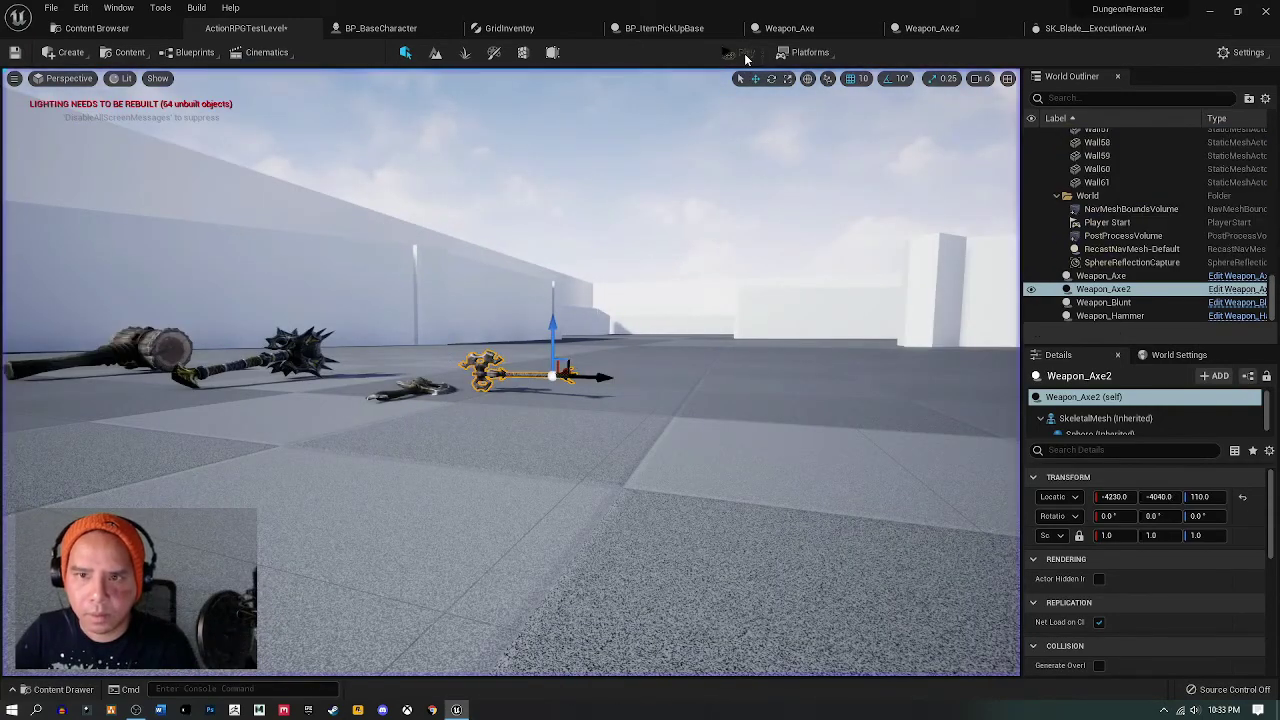
pyautogui.click(727, 52)
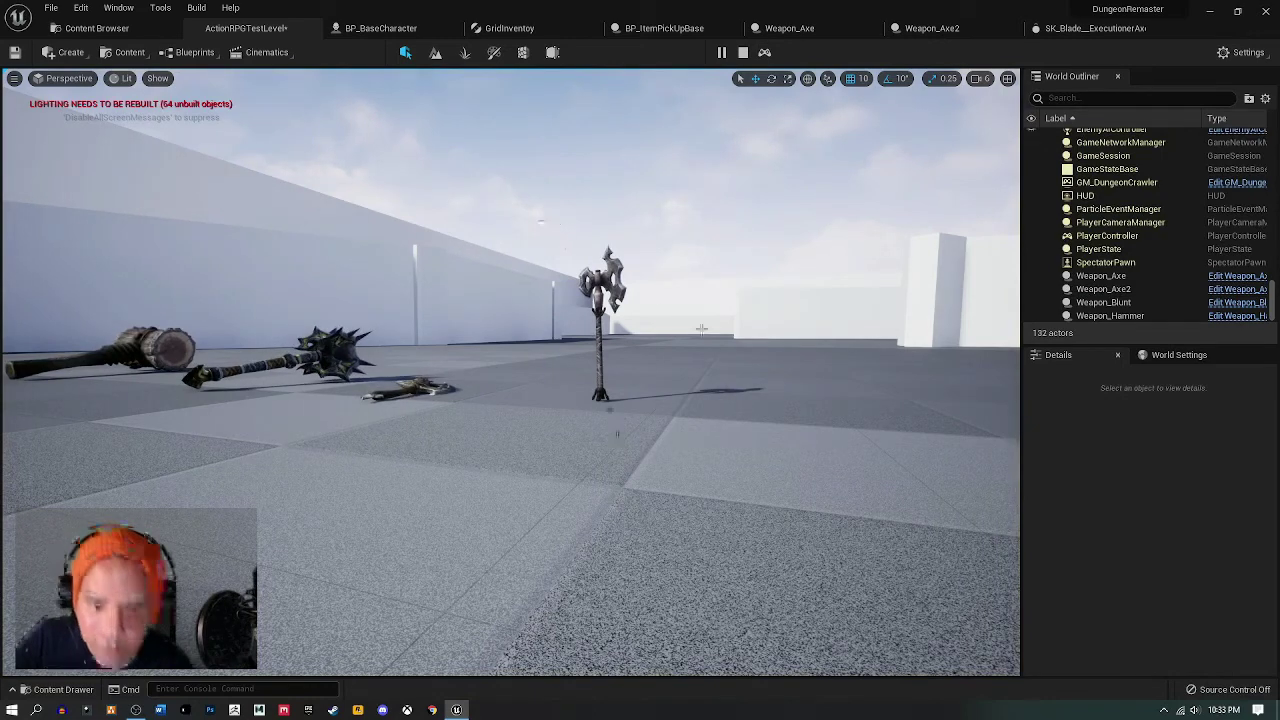
pyautogui.click(743, 53)
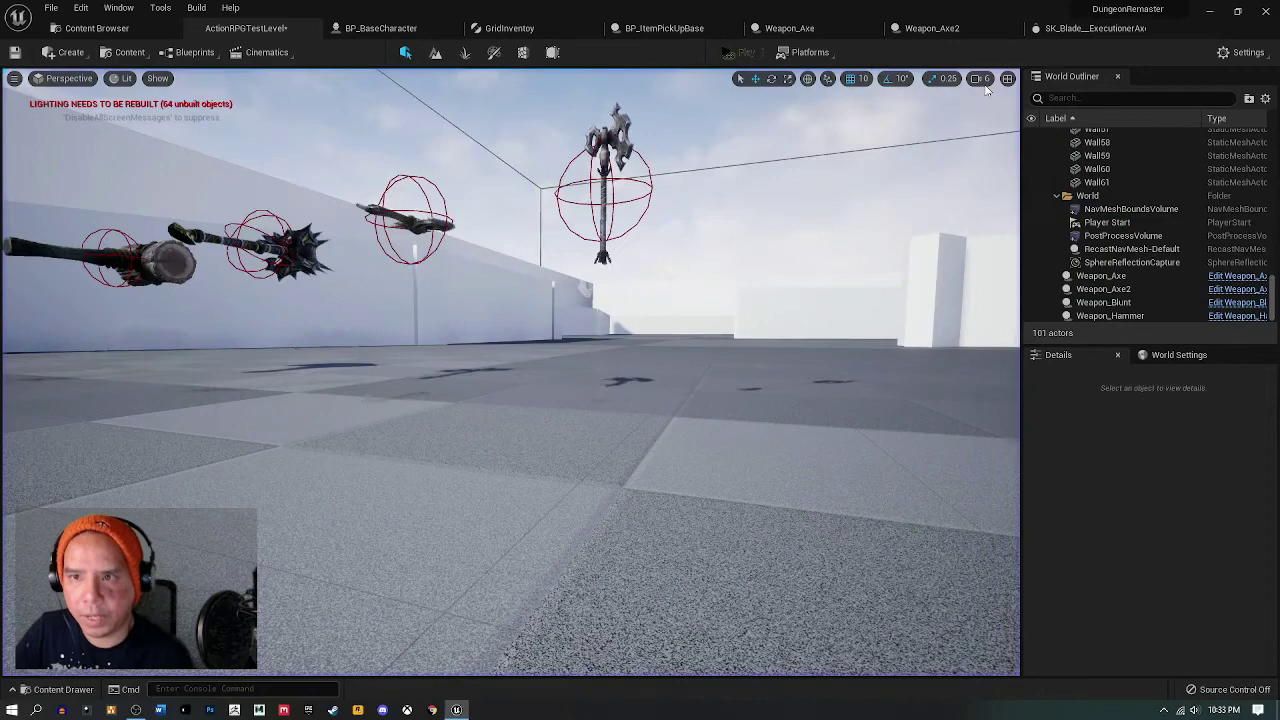
# Regenerate the collision body of the SK_Blade__ExecutionerAxe physics asset with the Single Convex Hull primitive type.
pyautogui.click(1090, 28)
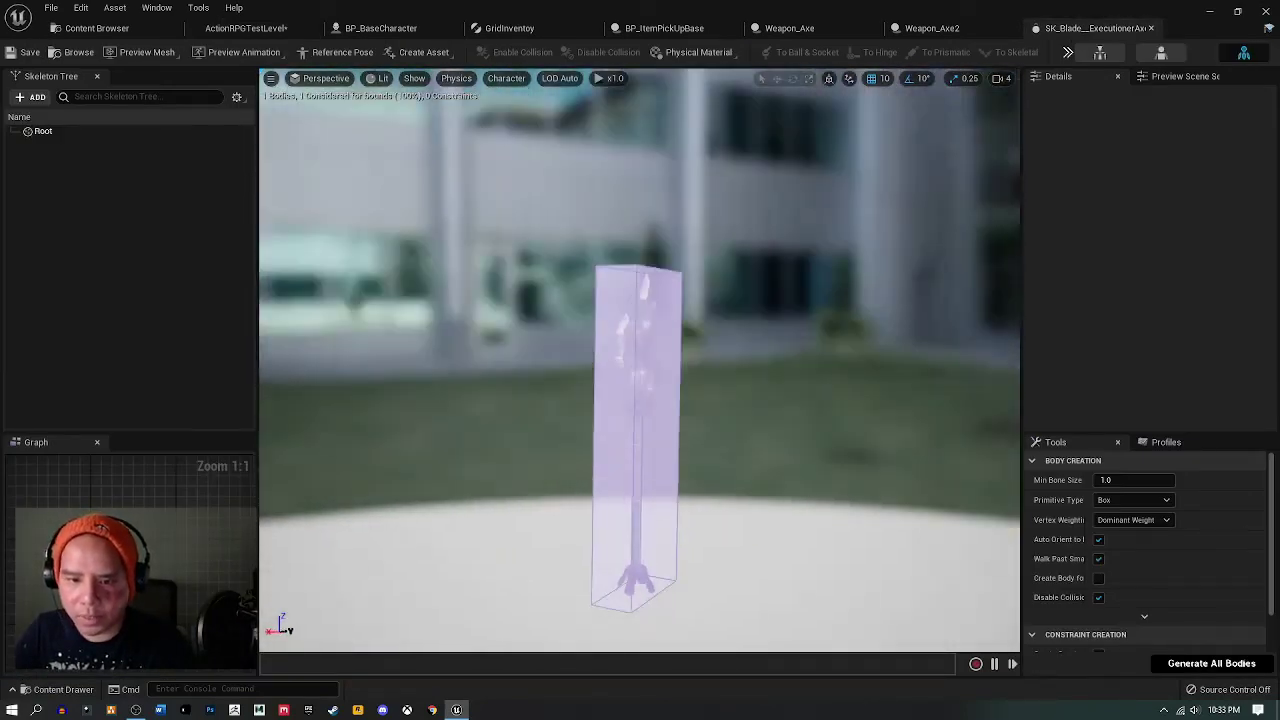
pyautogui.moveTo(640, 360); pyautogui.dragTo(719, 508)
pyautogui.moveTo(773, 405); pyautogui.dragTo(641, 384)
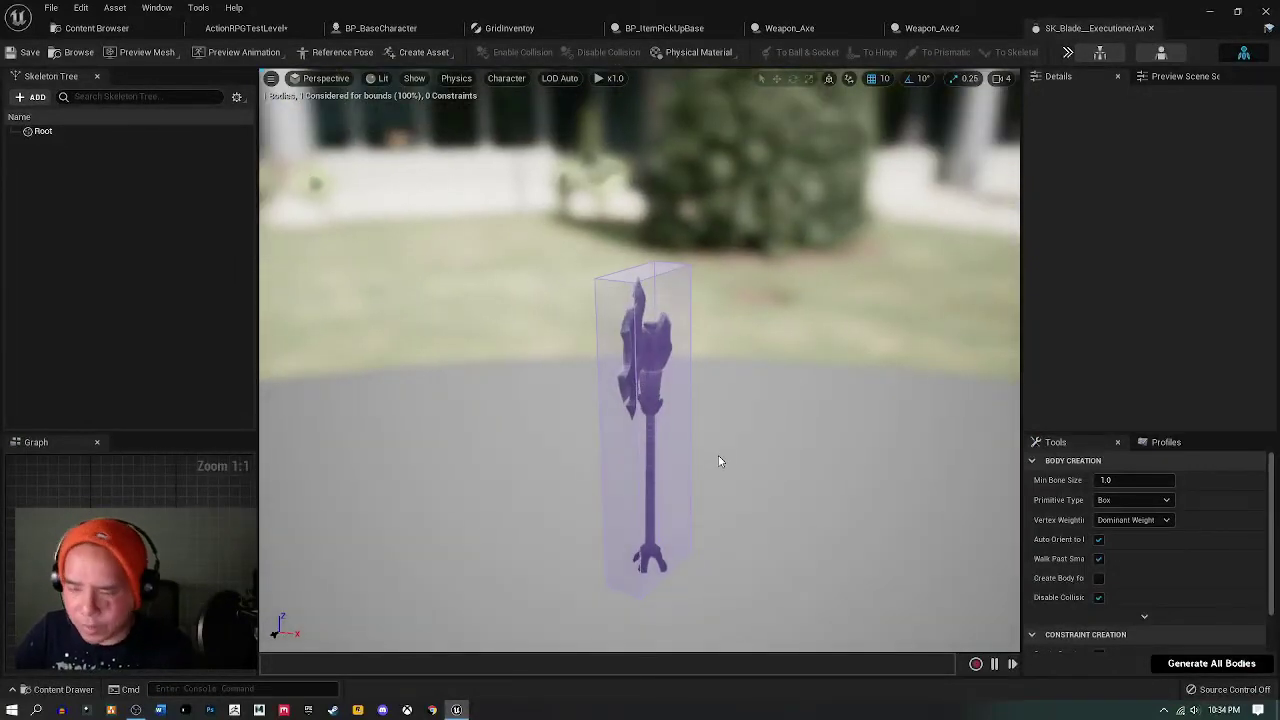
pyautogui.click(1133, 502)
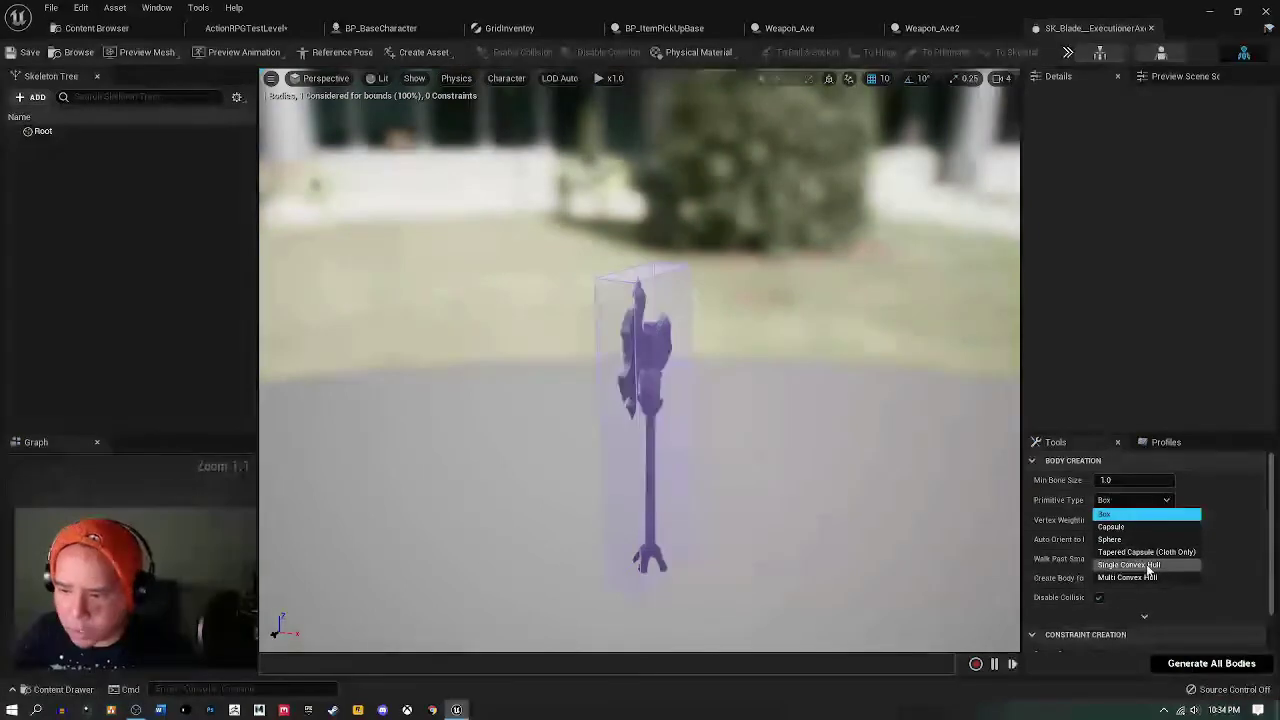
pyautogui.click(1148, 565)
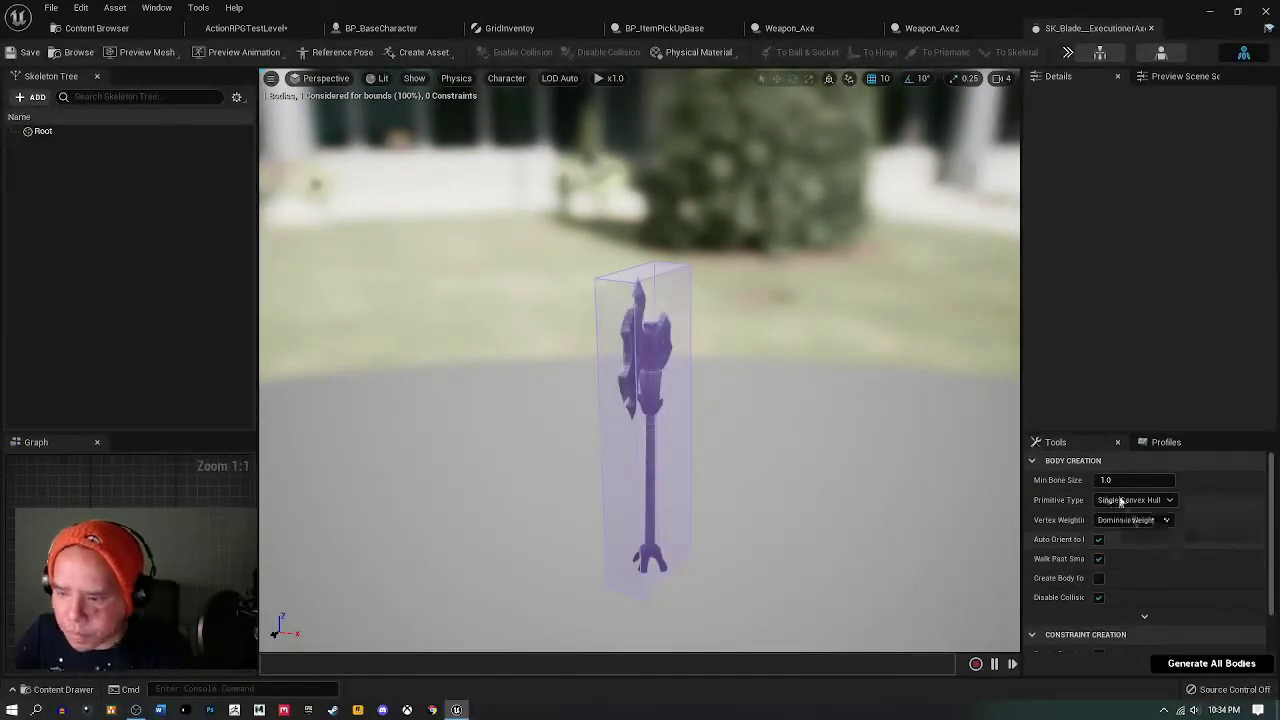
pyautogui.click(1213, 664)
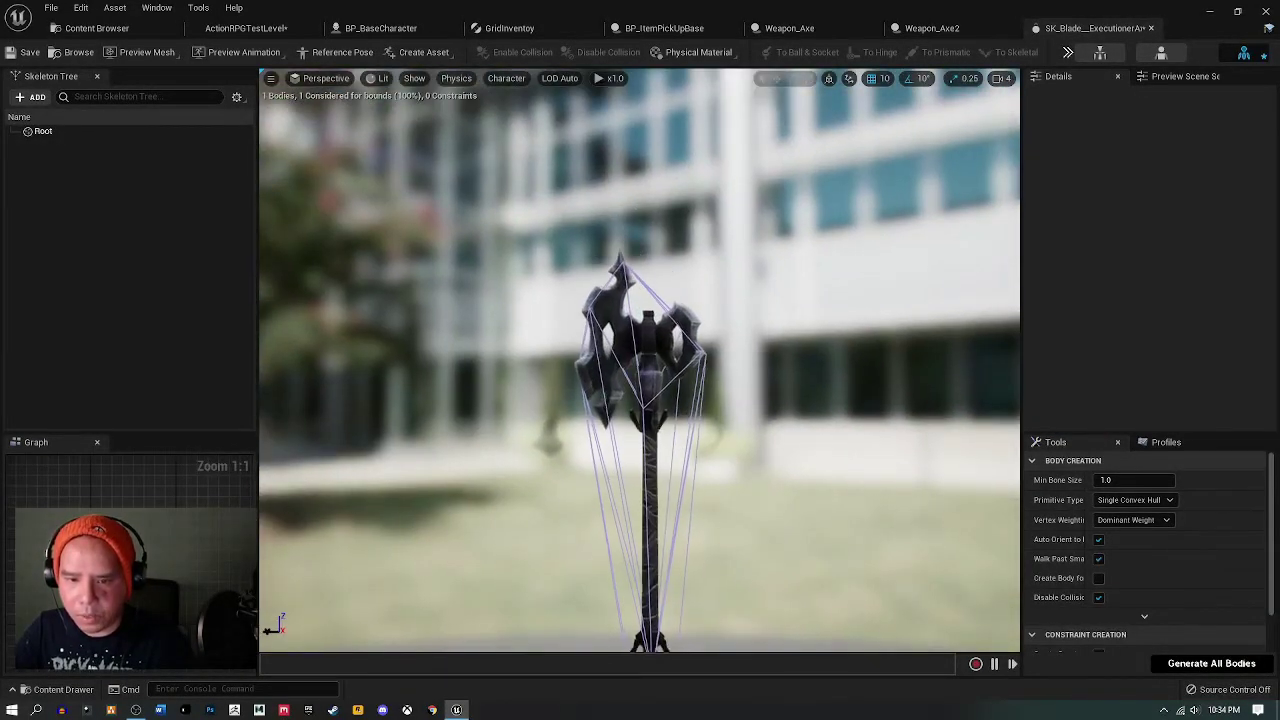
# Inspect the convex hull around the axe mesh from several angles and save the physics asset.
pyautogui.moveTo(529, 395); pyautogui.dragTo(529, 395)
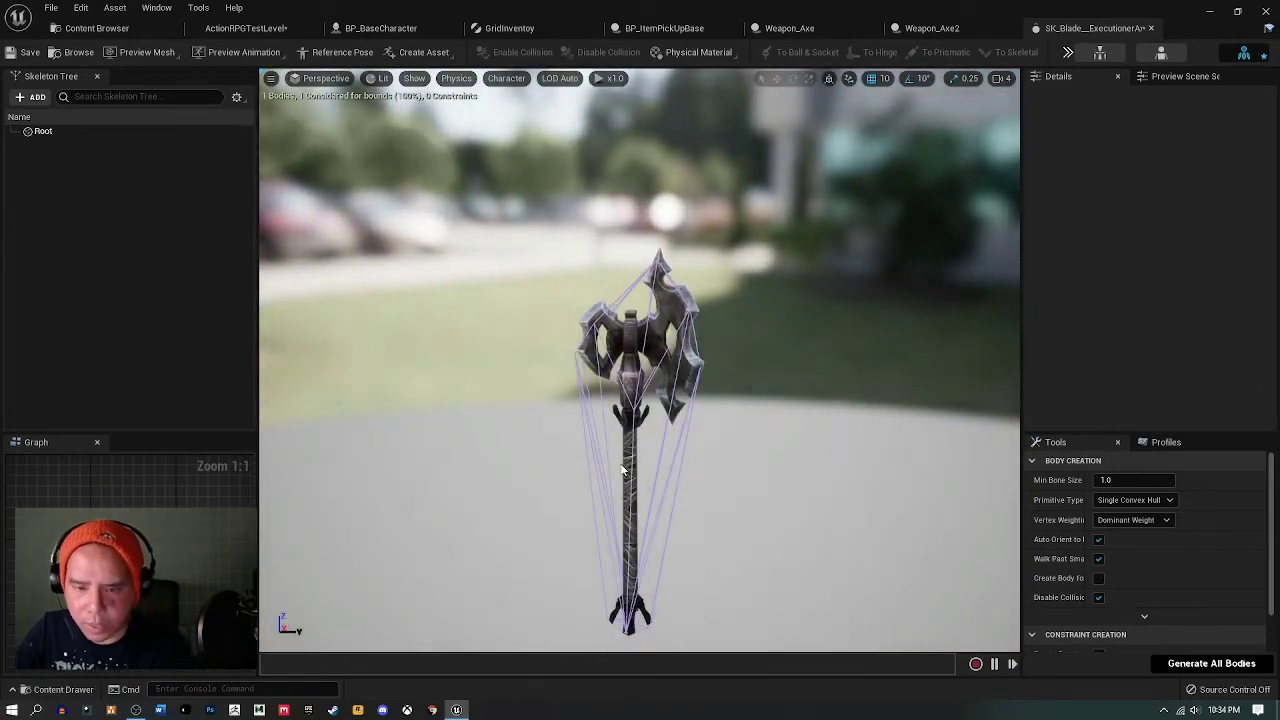
pyautogui.moveTo(756, 605); pyautogui.dragTo(815, 421)
pyautogui.moveTo(696, 436); pyautogui.dragTo(696, 436)
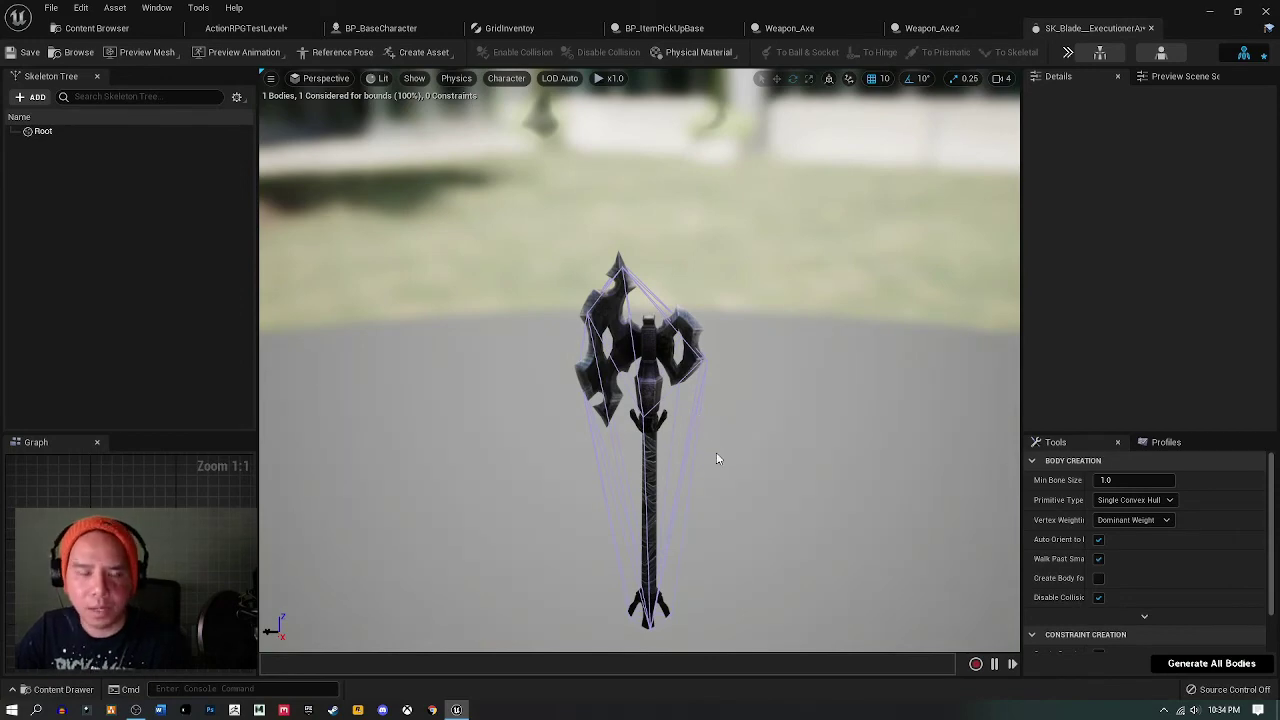
pyautogui.click(31, 54)
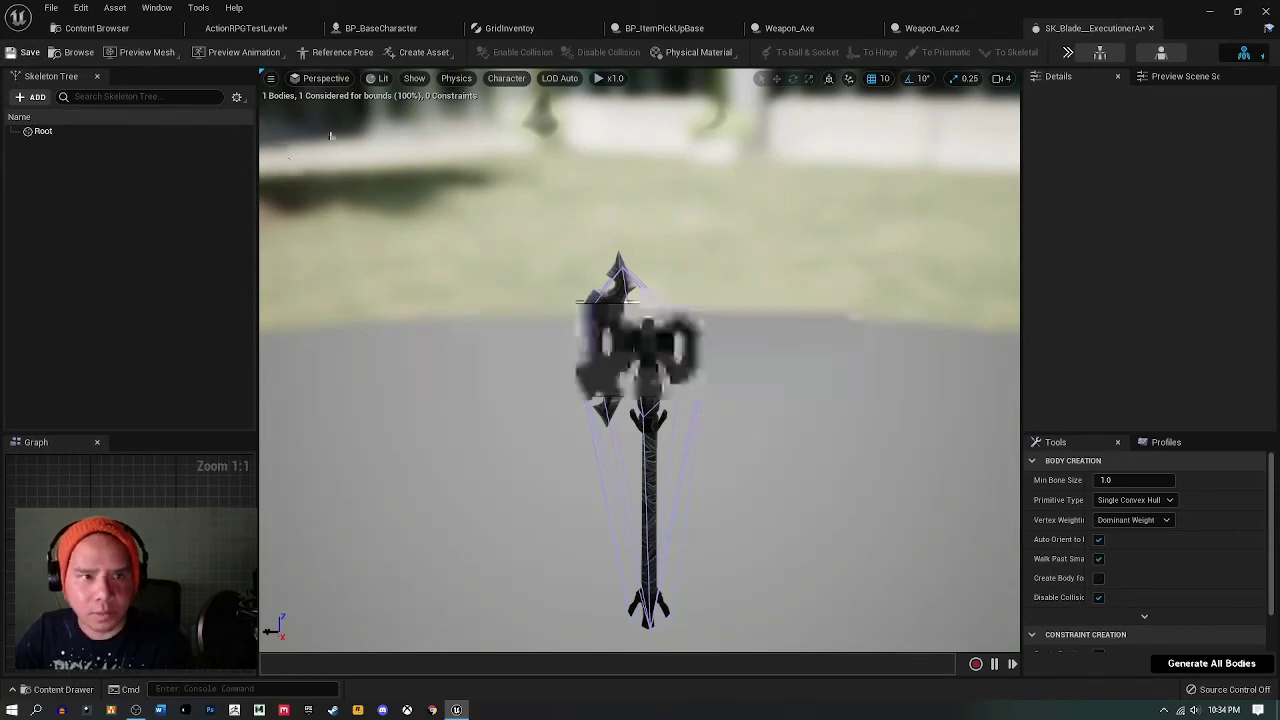
# Simulate ActionRPGTestLevel several times to check how Weapon_Axe2 falls and settles with the convex hull collision.
pyautogui.click(248, 28)
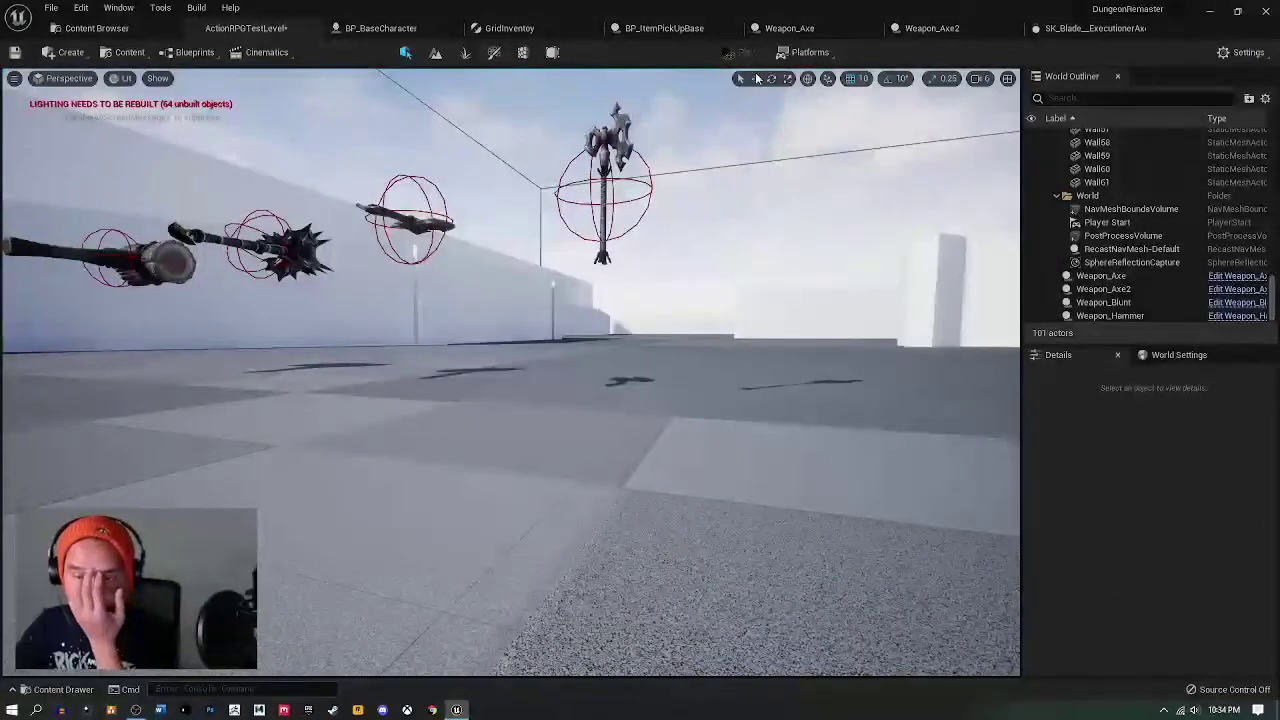
pyautogui.click(728, 52)
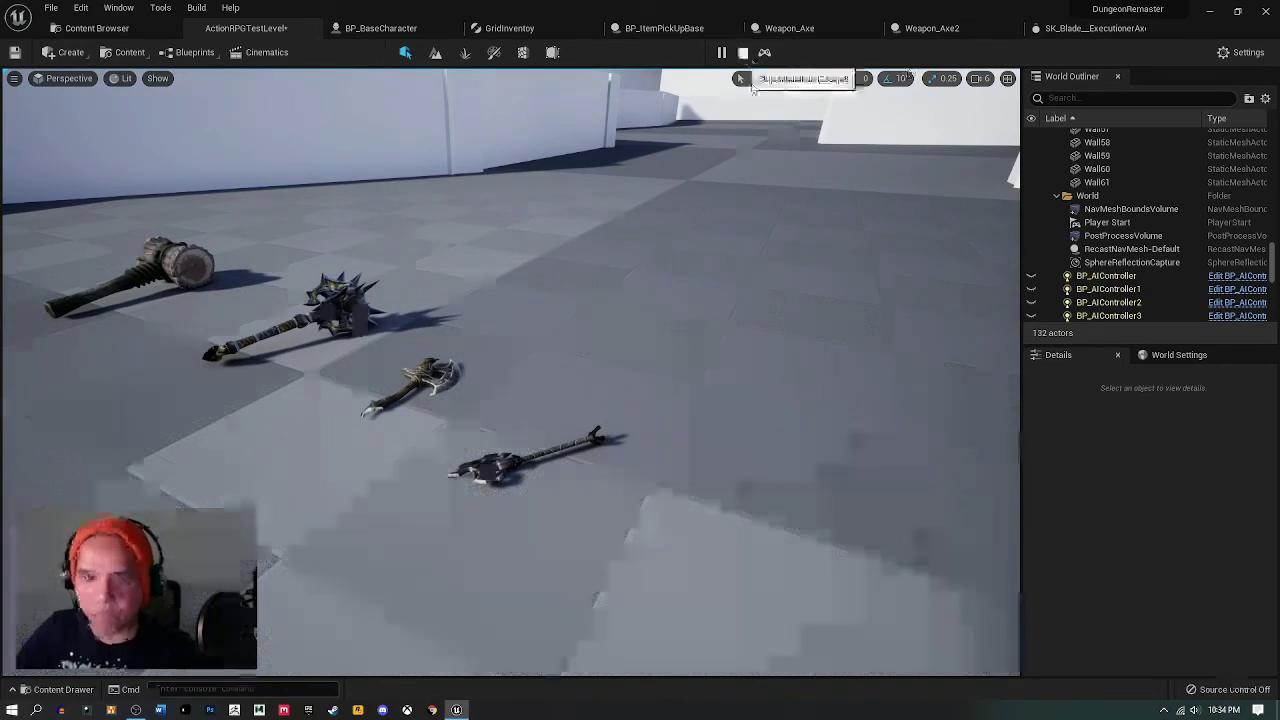
pyautogui.click(743, 52)
pyautogui.click(721, 52)
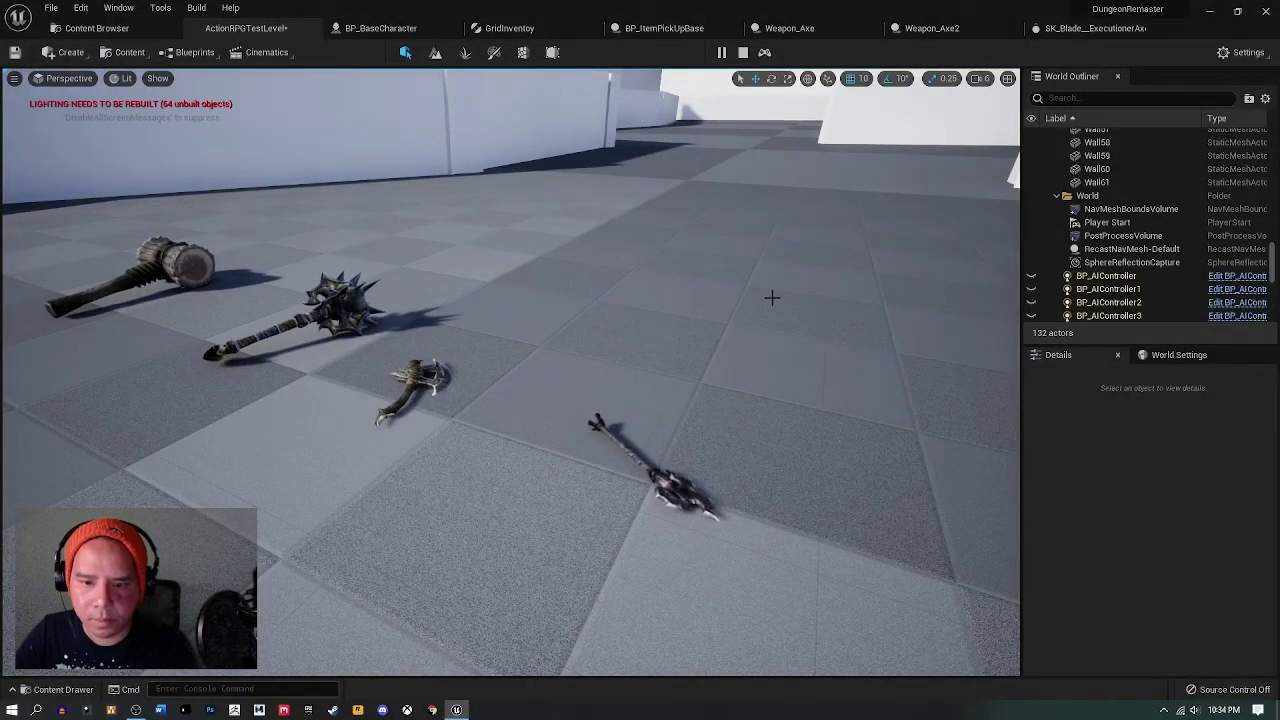
pyautogui.click(743, 52)
pyautogui.click(721, 52)
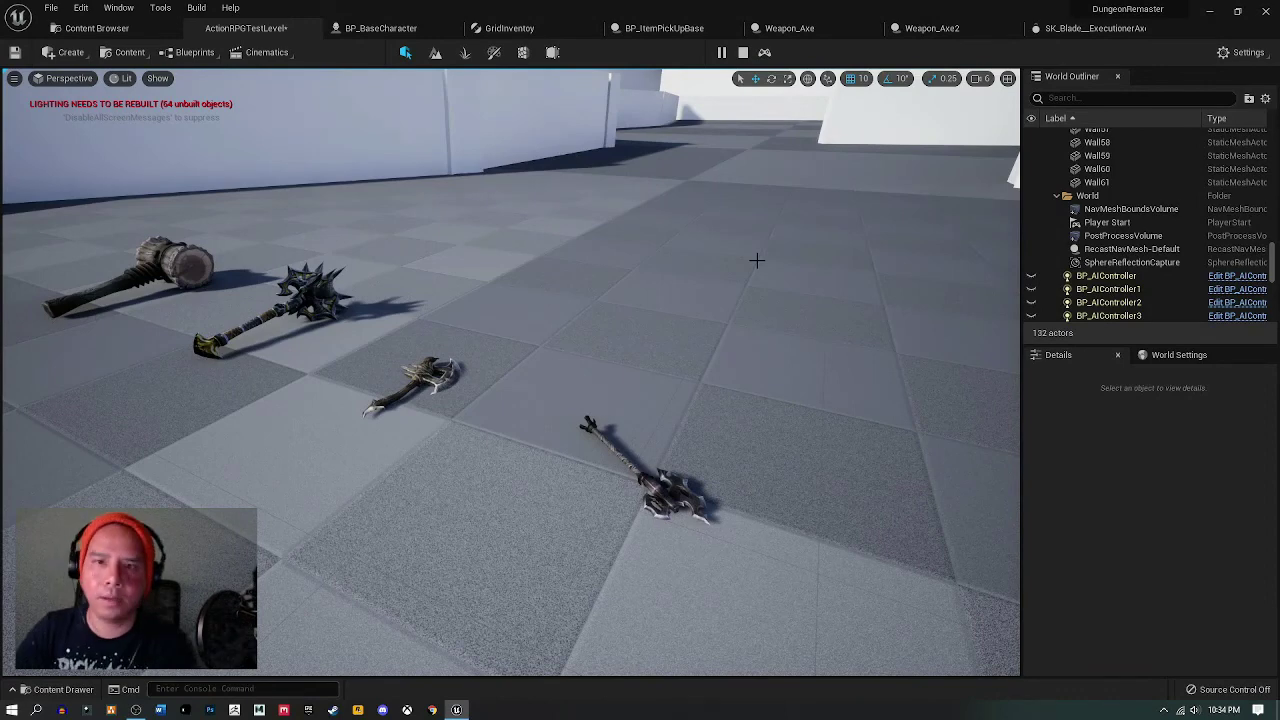
pyautogui.click(743, 52)
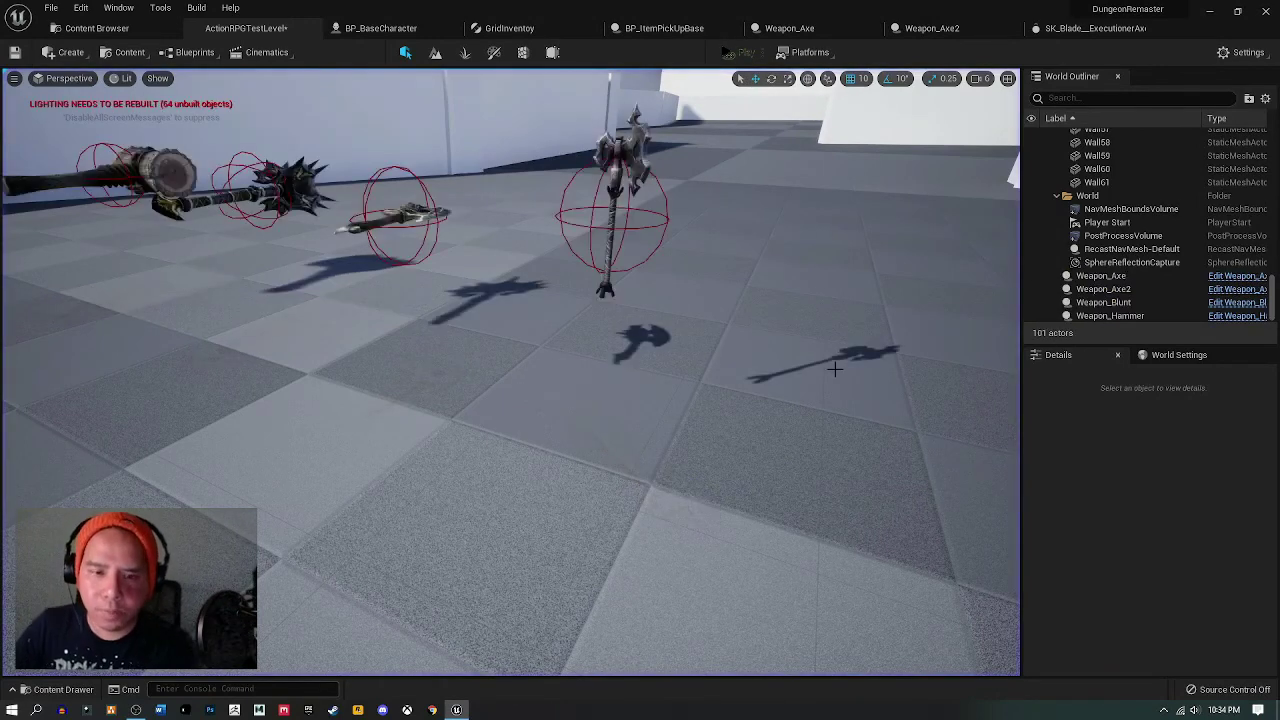
pyautogui.scroll(-3, 752, 370)
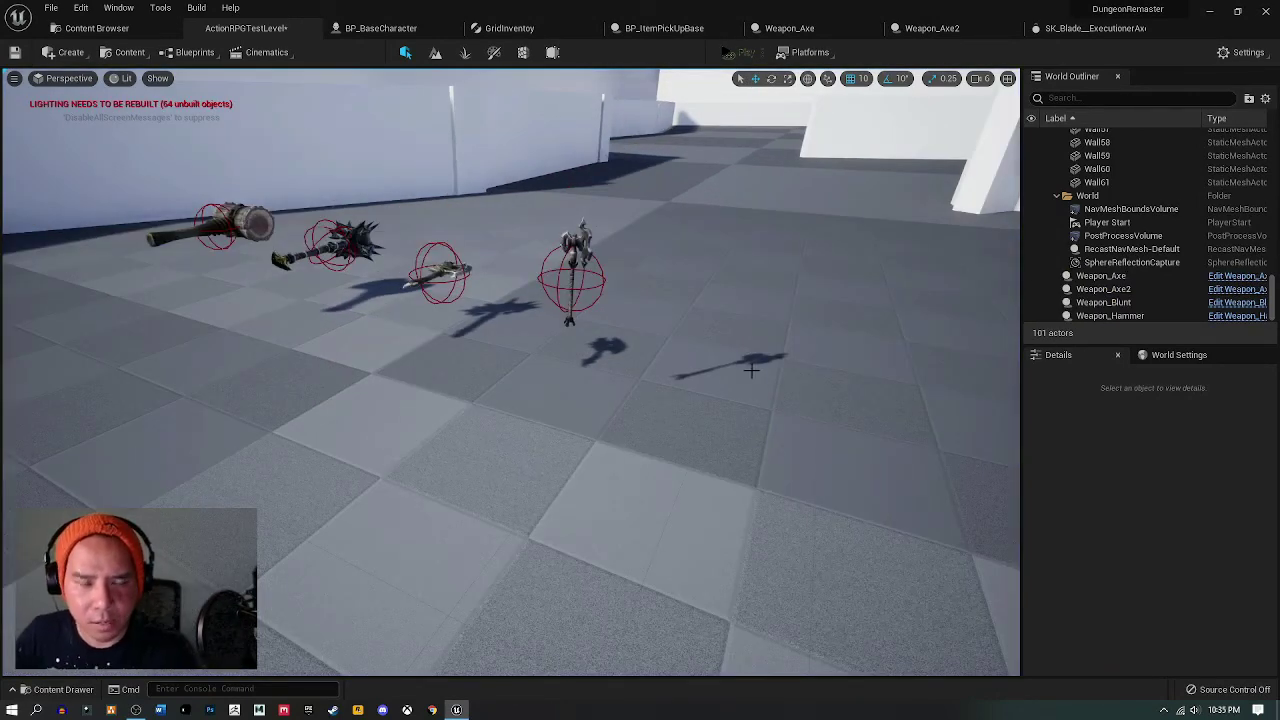